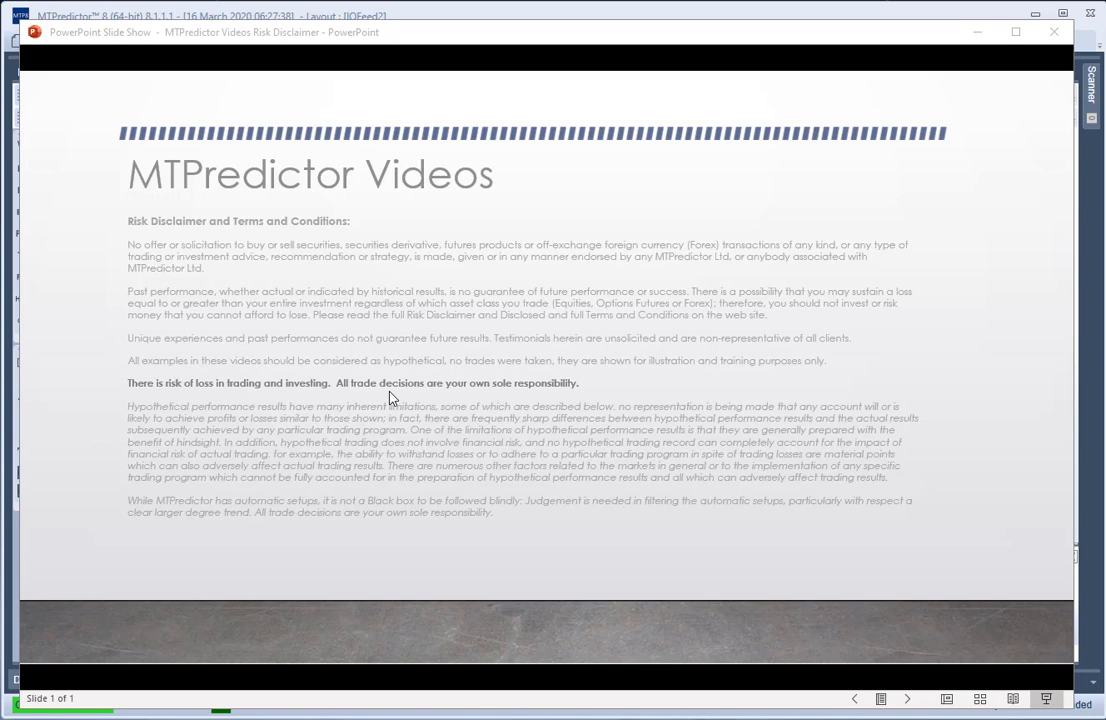
- Minimize the PowerPoint risk disclaimer slide show to reveal the YM# weekly chart
{"action": "left_click", "coordinate": [977, 32]}
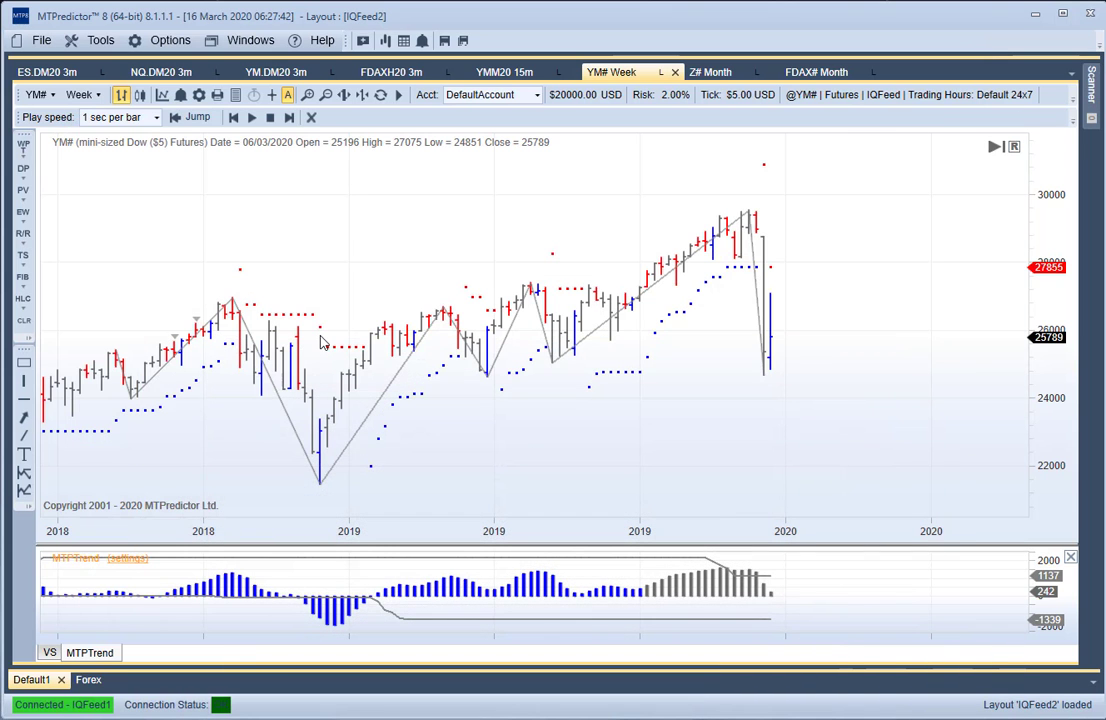
{"action": "left_click_drag", "start_coordinate": [486, 407], "coordinate": [444, 412]}
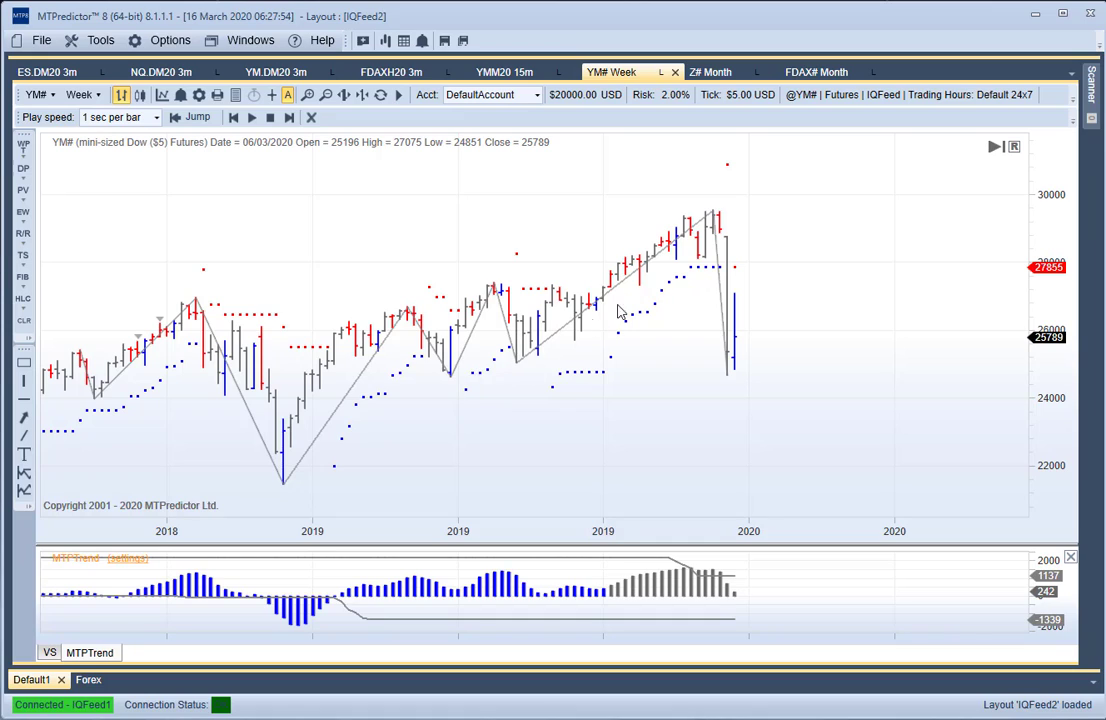
- Add an intermediate Decision Point support zone near 24000 on the YM# weekly chart
{"action": "right_click", "coordinate": [518, 360]}
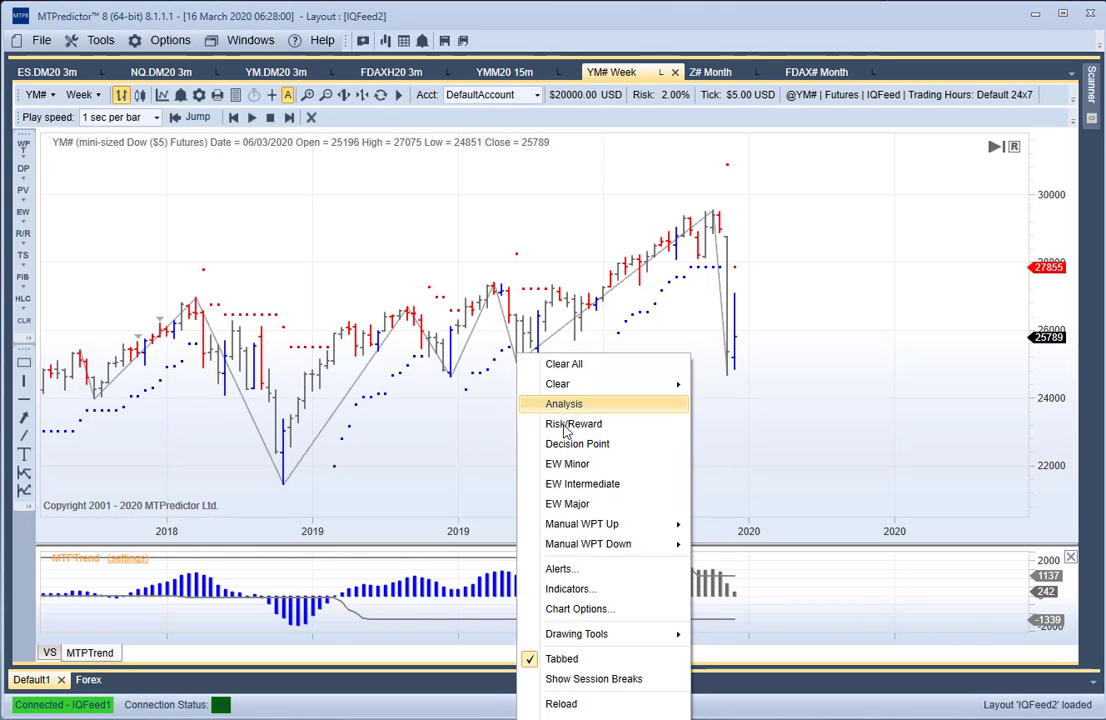
{"action": "left_click", "coordinate": [645, 444]}
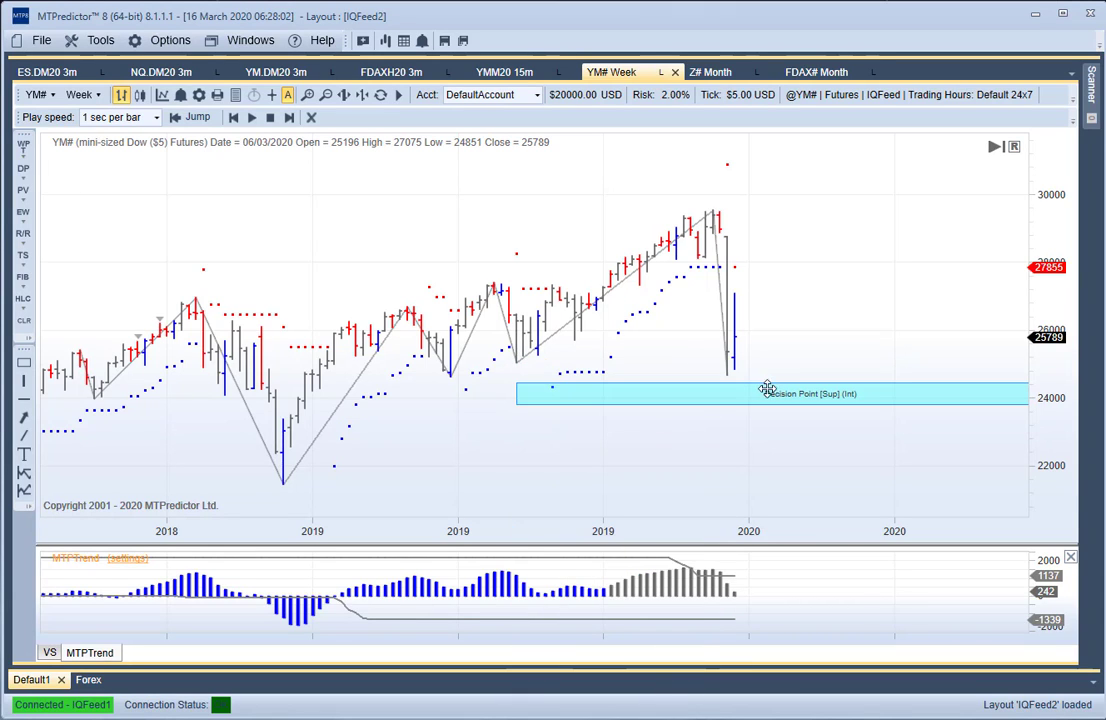
{"action": "scroll", "coordinate": [811, 339], "scroll_direction": "down", "scroll_amount": 2}
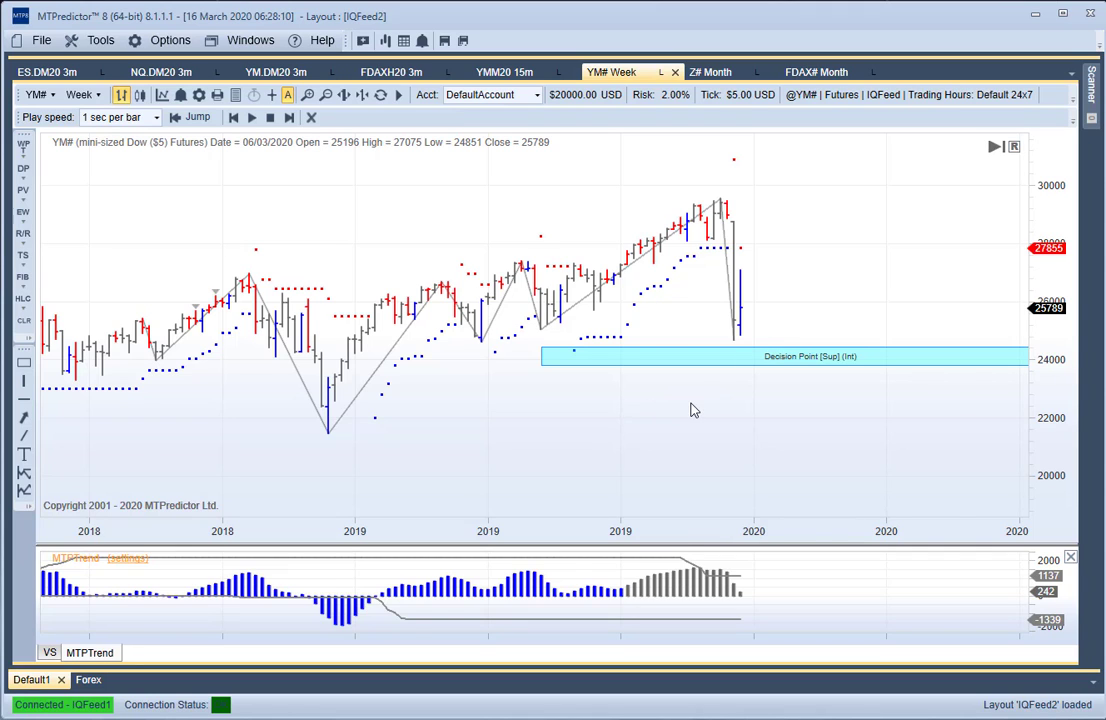
{"action": "scroll", "coordinate": [690, 410], "scroll_direction": "down", "scroll_amount": 2}
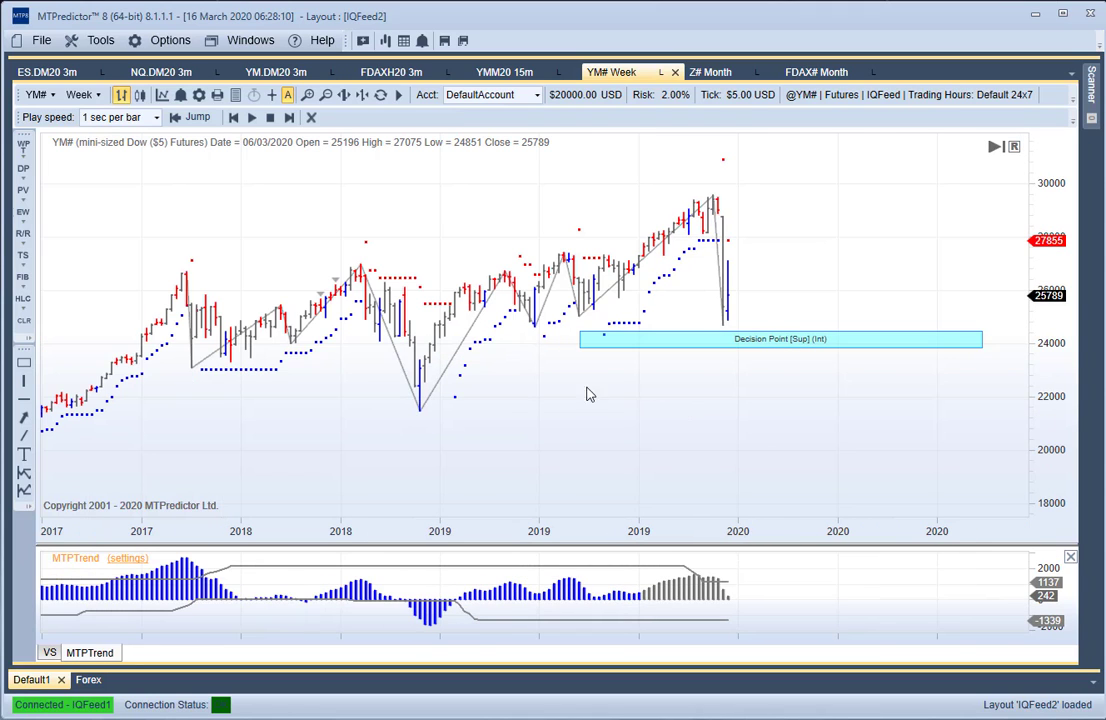
- Add a major Decision Point support zone near 20000, then end bar replay
{"action": "right_click", "coordinate": [421, 402]}
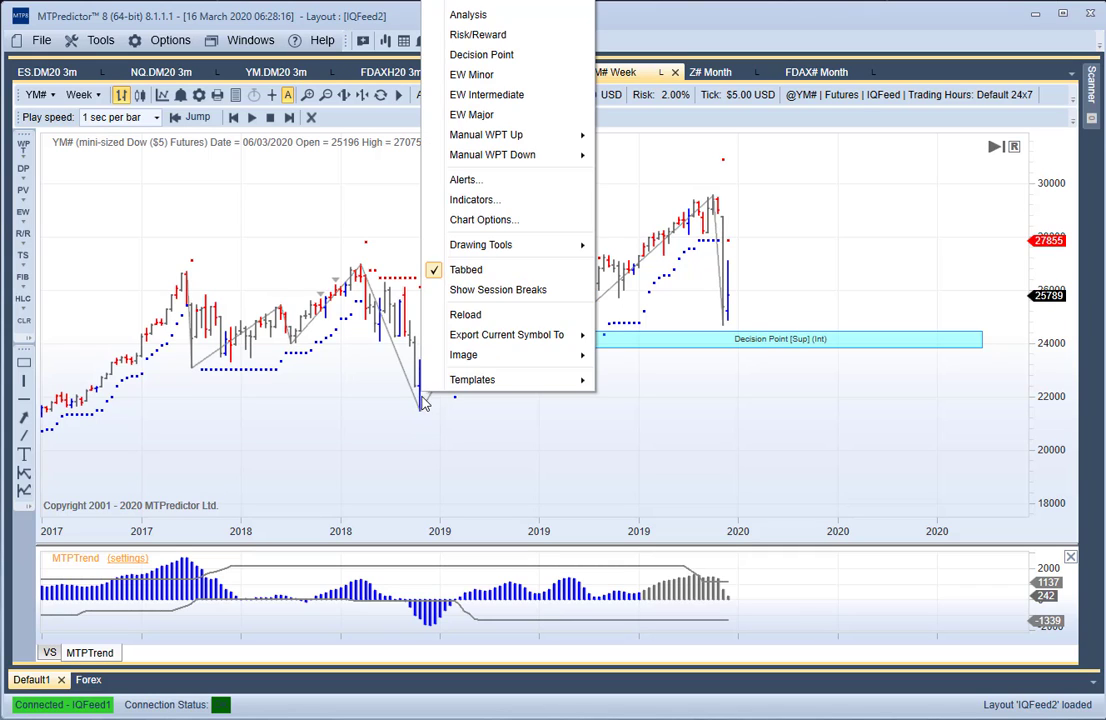
{"action": "left_click", "coordinate": [500, 52]}
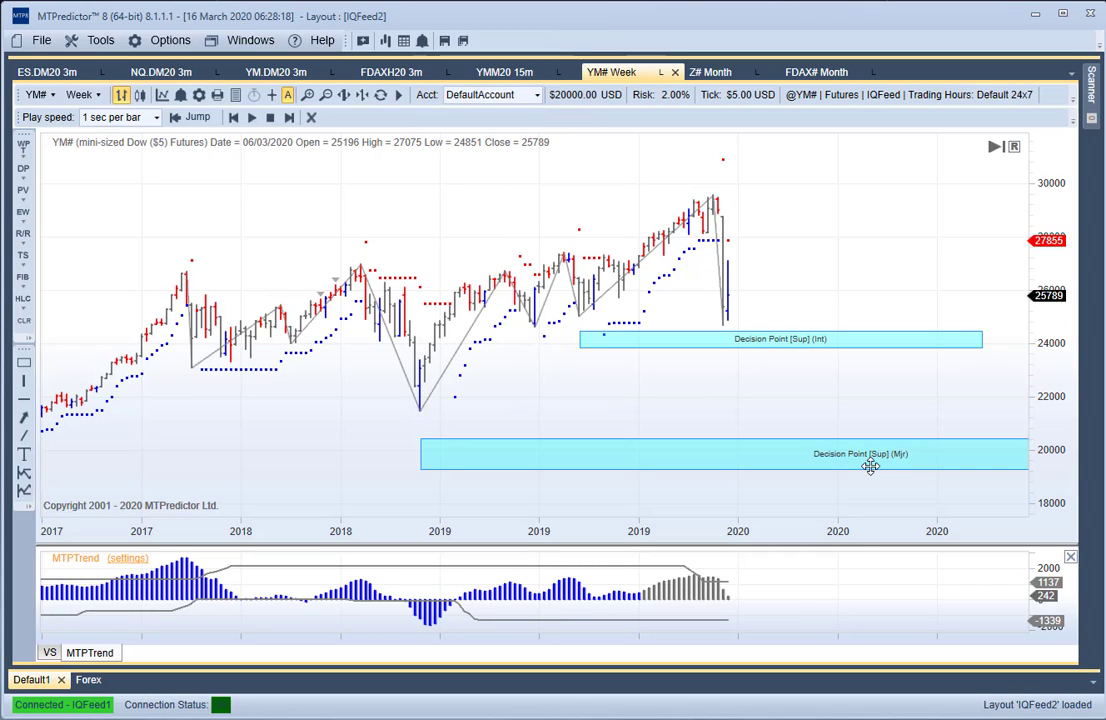
{"action": "scroll", "coordinate": [700, 405], "scroll_direction": "up", "scroll_amount": 1}
{"action": "left_click_drag", "start_coordinate": [647, 395], "coordinate": [570, 390]}
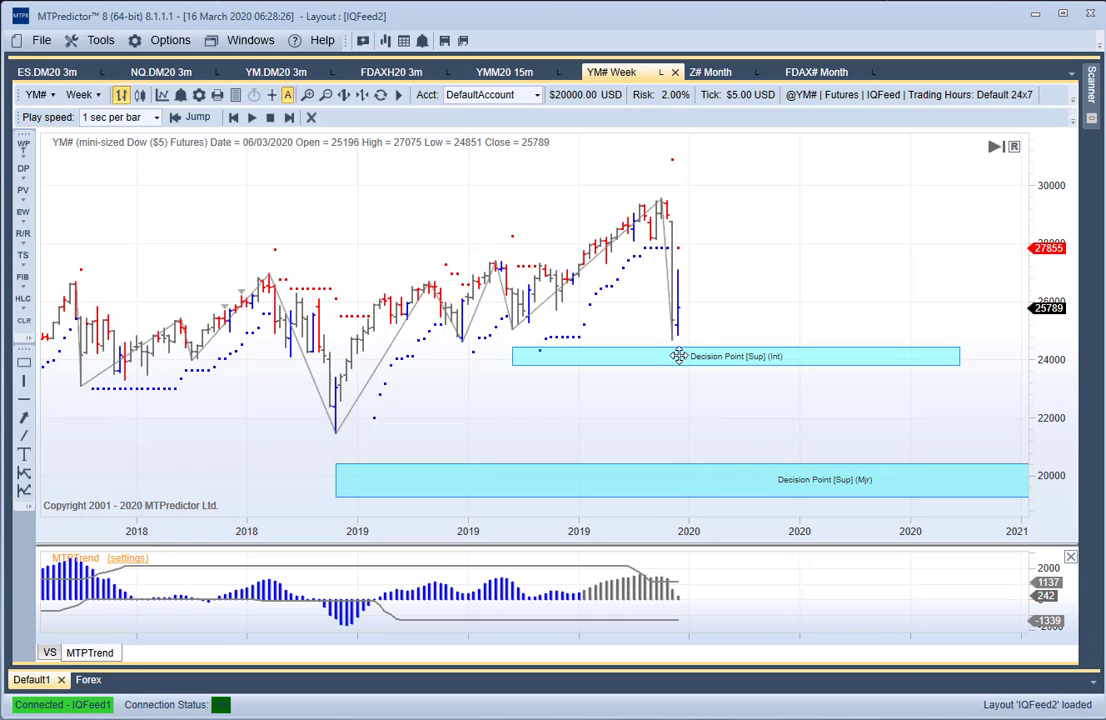
{"action": "left_click", "coordinate": [310, 118]}
{"action": "scroll", "coordinate": [336, 237], "scroll_direction": "up", "scroll_amount": 3}
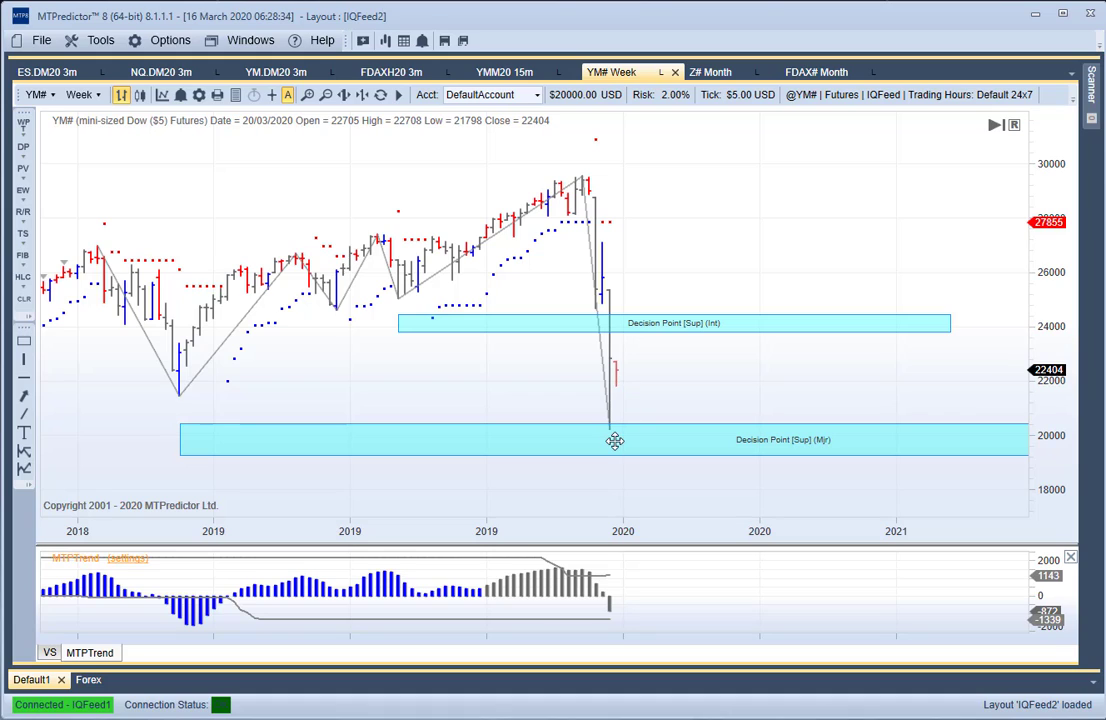
{"action": "left_click_drag", "start_coordinate": [518, 326], "coordinate": [487, 316]}
{"action": "left_click", "coordinate": [511, 370]}
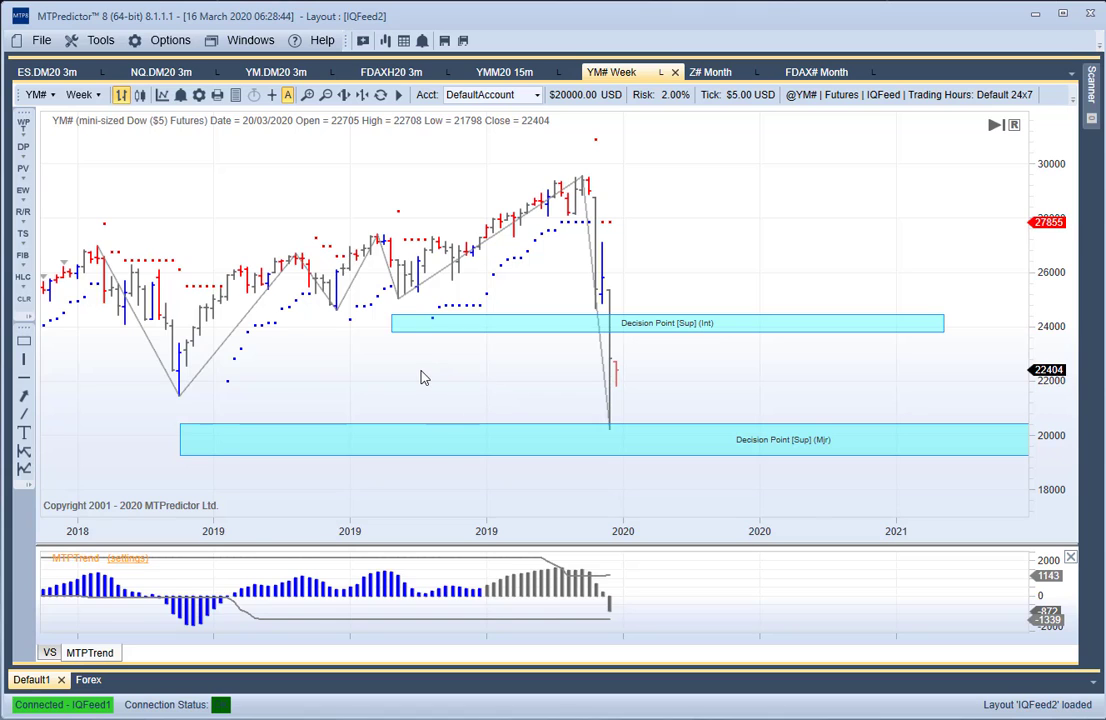
{"action": "scroll", "coordinate": [422, 378], "scroll_direction": "down", "scroll_amount": 1}
{"action": "scroll", "coordinate": [422, 378], "scroll_direction": "down", "scroll_amount": 1}
{"action": "left_click_drag", "start_coordinate": [494, 368], "coordinate": [627, 378]}
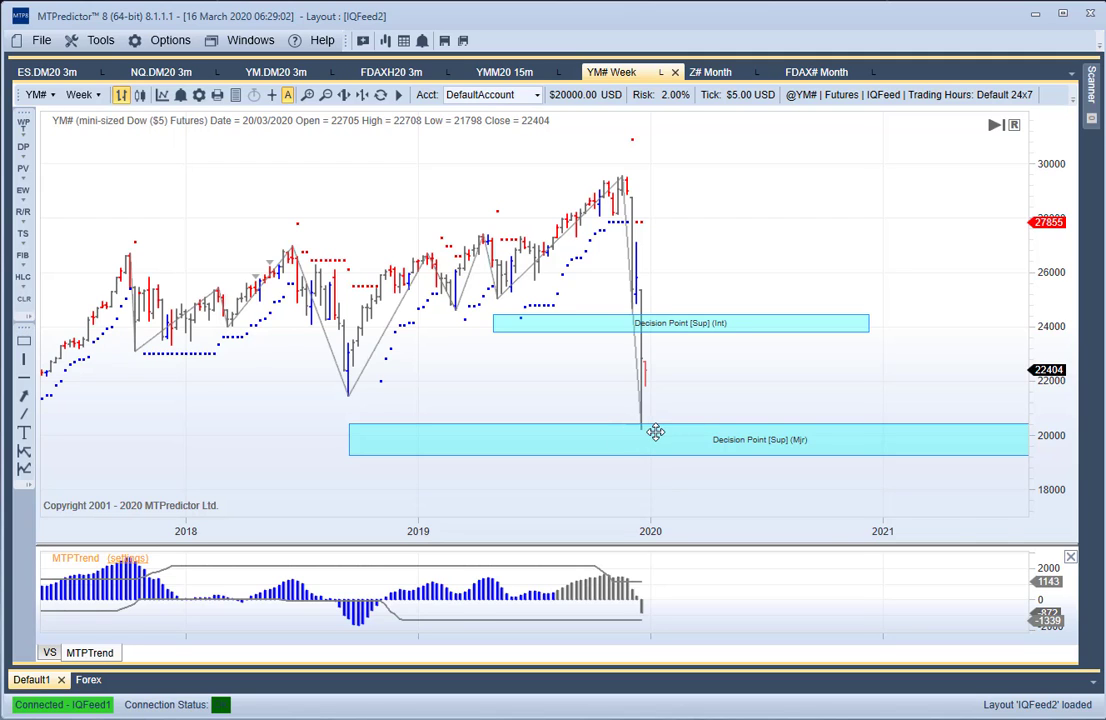
- Leave the YM# weekly chart and bring up the Z# monthly FTSE 100 futures chart
{"action": "scroll", "coordinate": [654, 432], "scroll_direction": "down", "scroll_amount": 2}
{"action": "scroll", "coordinate": [655, 377], "scroll_direction": "down", "scroll_amount": 2}
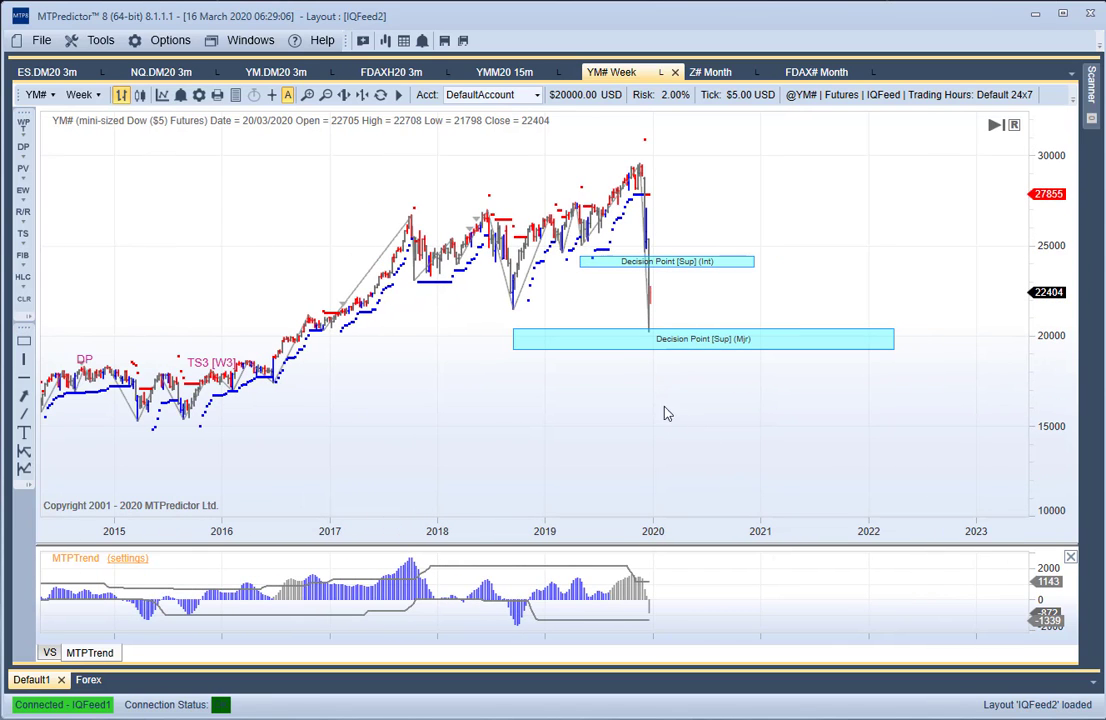
{"action": "scroll", "coordinate": [643, 386], "scroll_direction": "up", "scroll_amount": 2}
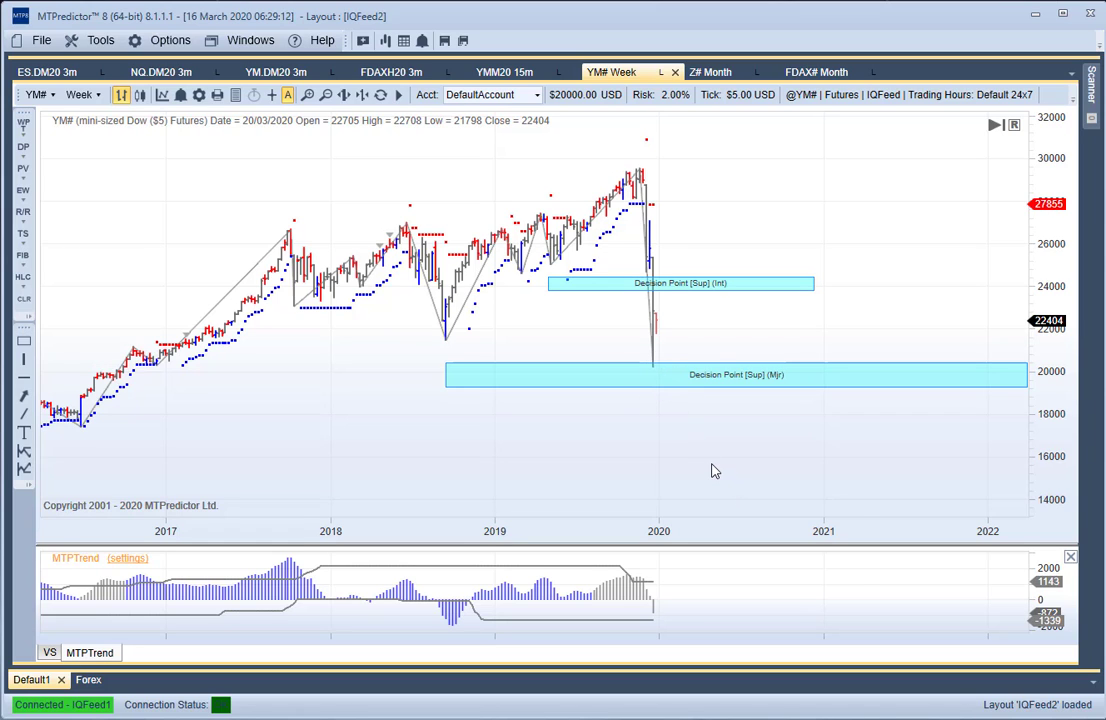
{"action": "scroll", "coordinate": [710, 455], "scroll_direction": "up", "scroll_amount": 1}
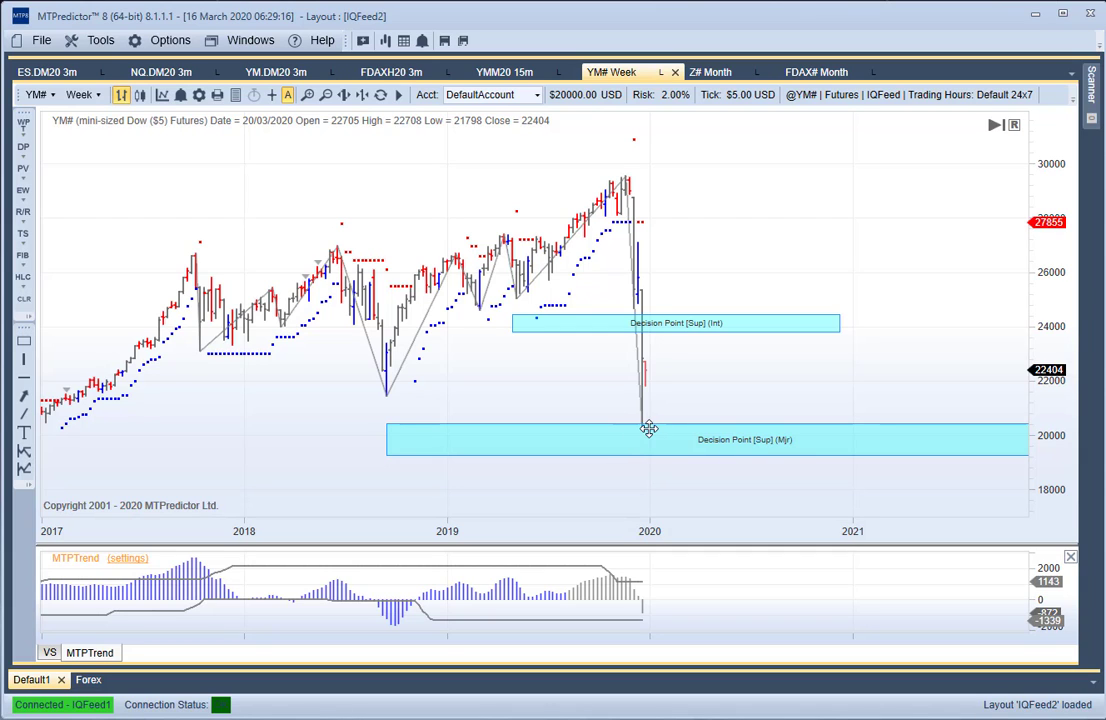
{"action": "scroll", "coordinate": [649, 428], "scroll_direction": "up", "scroll_amount": 2}
{"action": "left_click", "coordinate": [496, 326]}
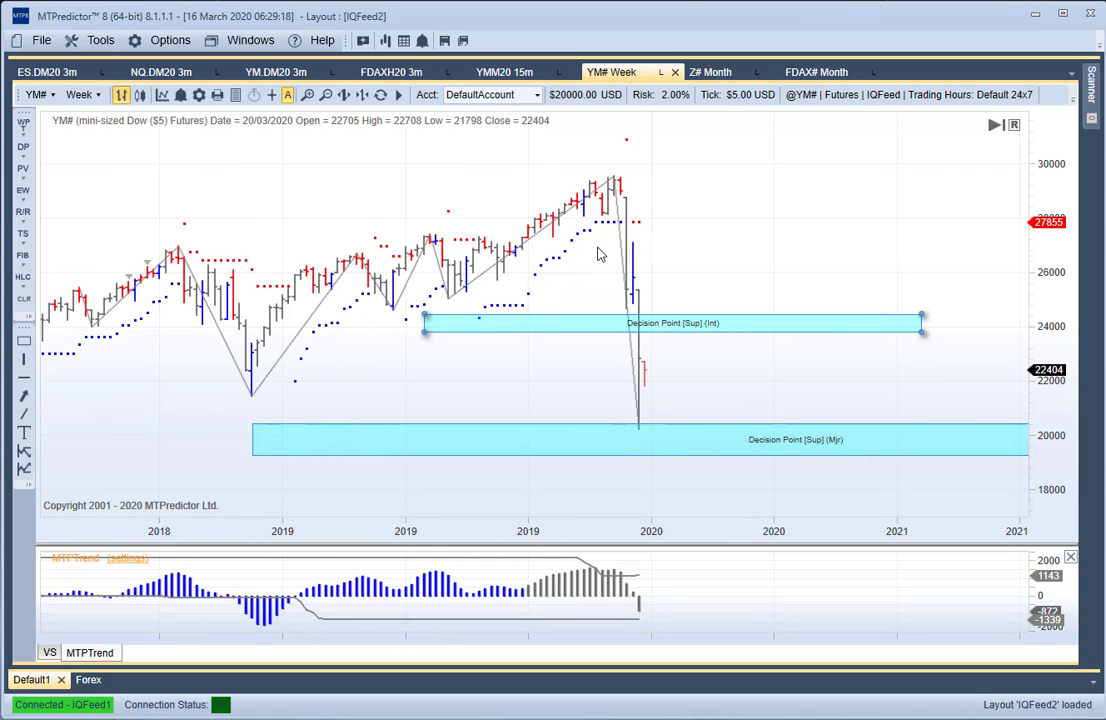
{"action": "left_click", "coordinate": [706, 73]}
{"action": "scroll", "coordinate": [545, 450], "scroll_direction": "down", "scroll_amount": 1}
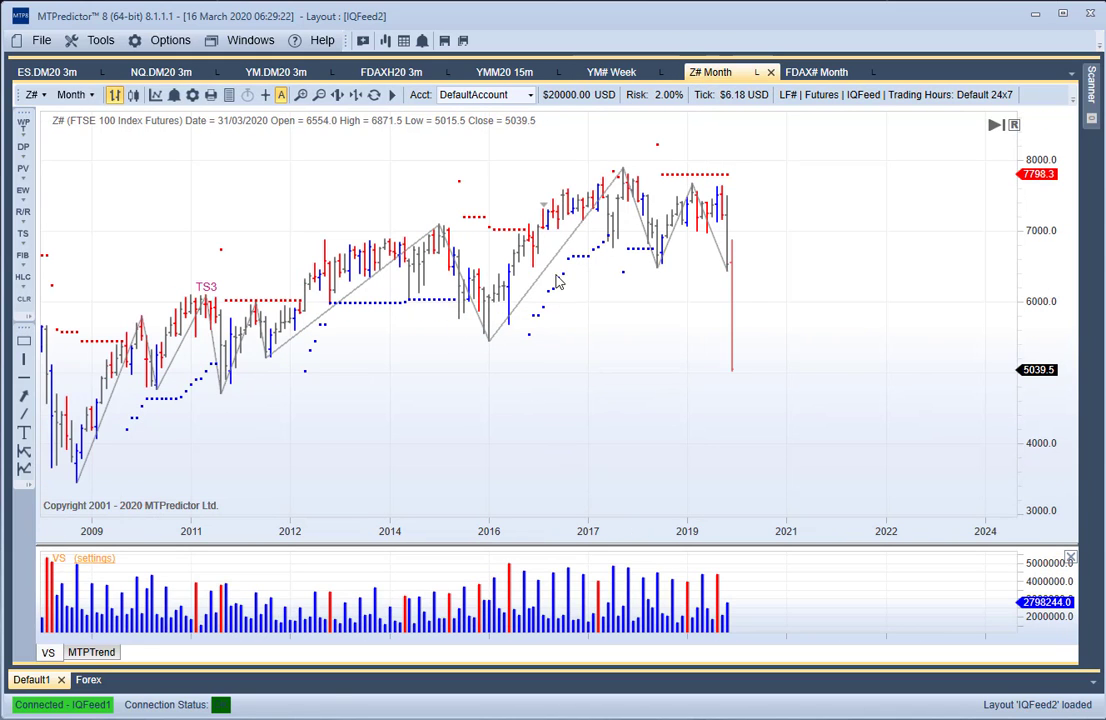
- Place an intermediate Decision Point support zone at a low around 5000 on the Z# monthly chart
{"action": "right_click", "coordinate": [490, 341]}
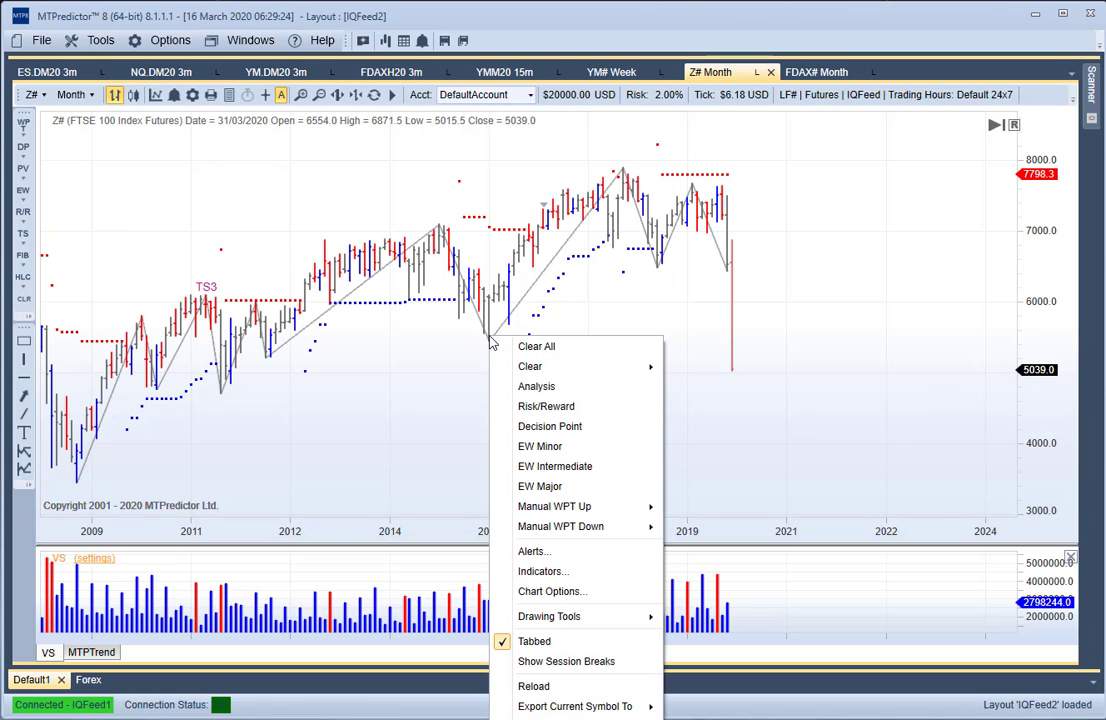
{"action": "left_click", "coordinate": [554, 427]}
{"action": "scroll", "coordinate": [755, 436], "scroll_direction": "down", "scroll_amount": 1}
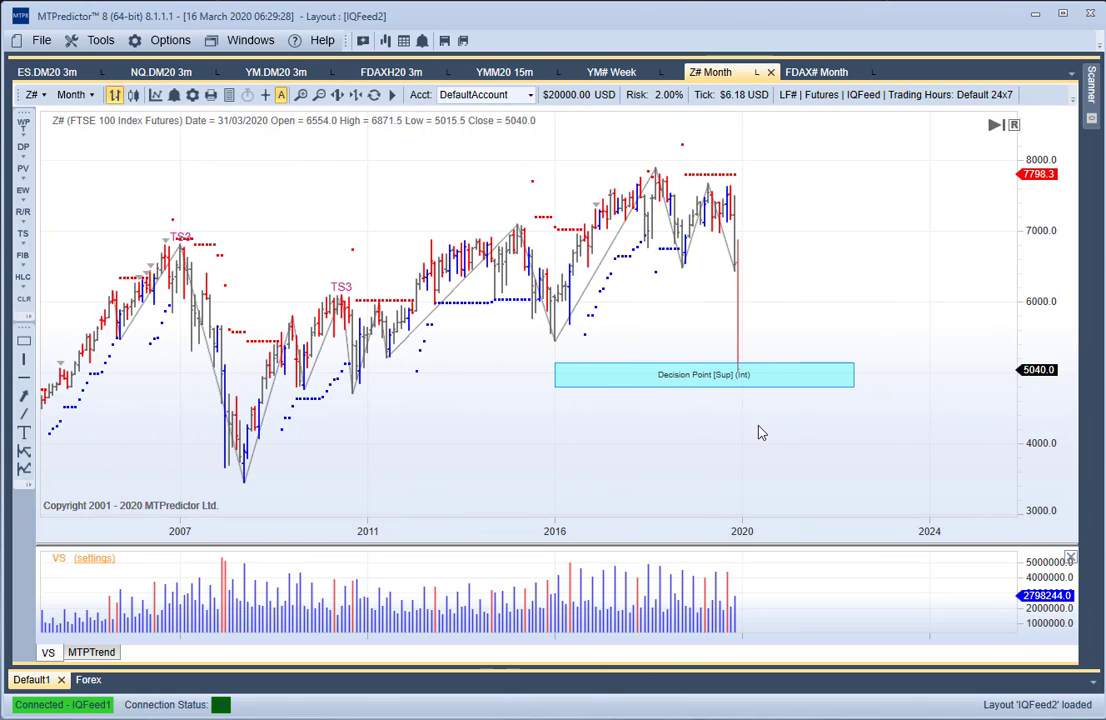
{"action": "scroll", "coordinate": [755, 408], "scroll_direction": "up", "scroll_amount": 1}
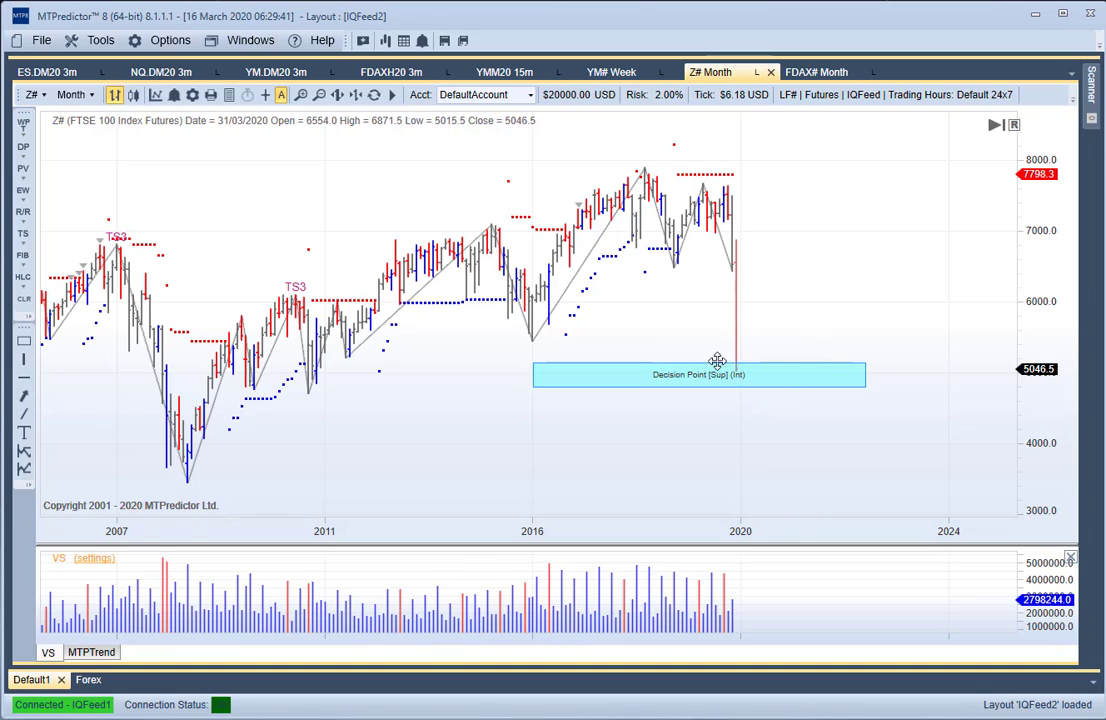
- Open the FDAX# monthly chart and add a major Decision Point support zone below 10000
{"action": "left_click", "coordinate": [805, 72]}
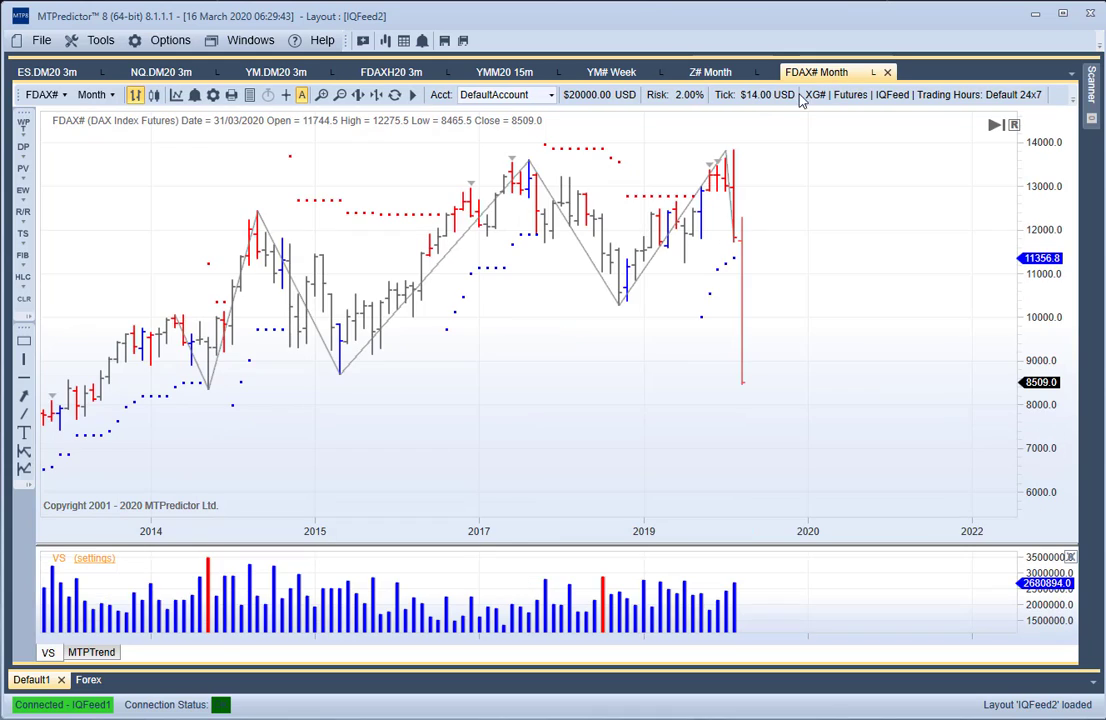
{"action": "scroll", "coordinate": [593, 418], "scroll_direction": "down", "scroll_amount": 3}
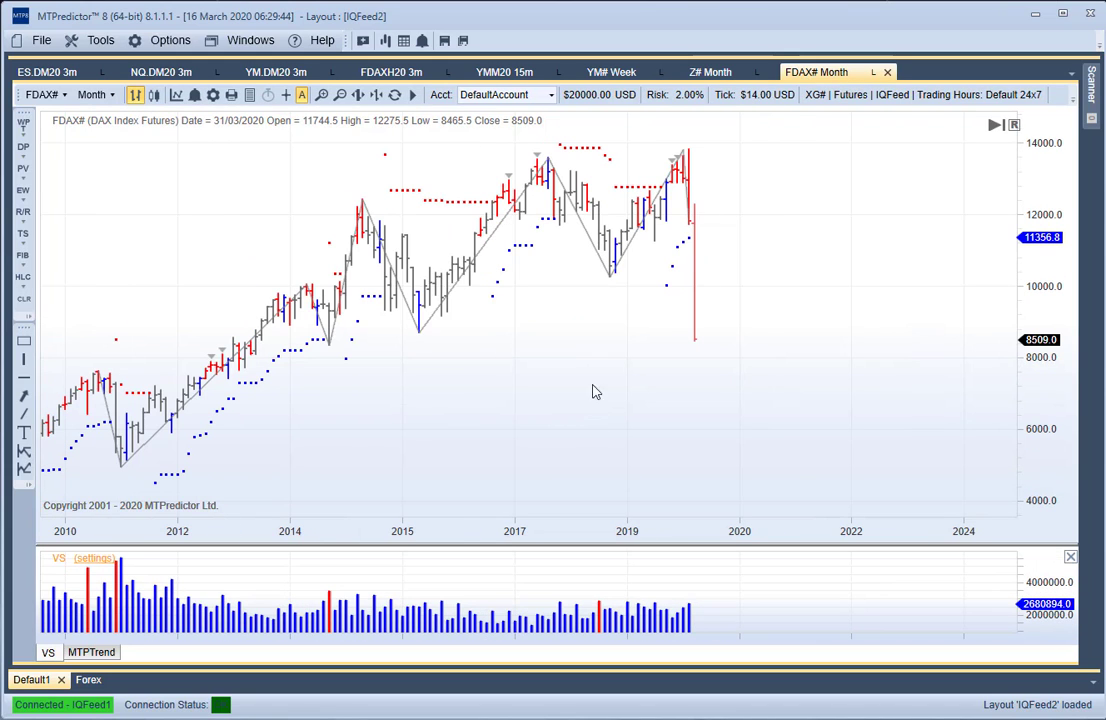
{"action": "right_click", "coordinate": [614, 276]}
{"action": "left_click", "coordinate": [650, 357]}
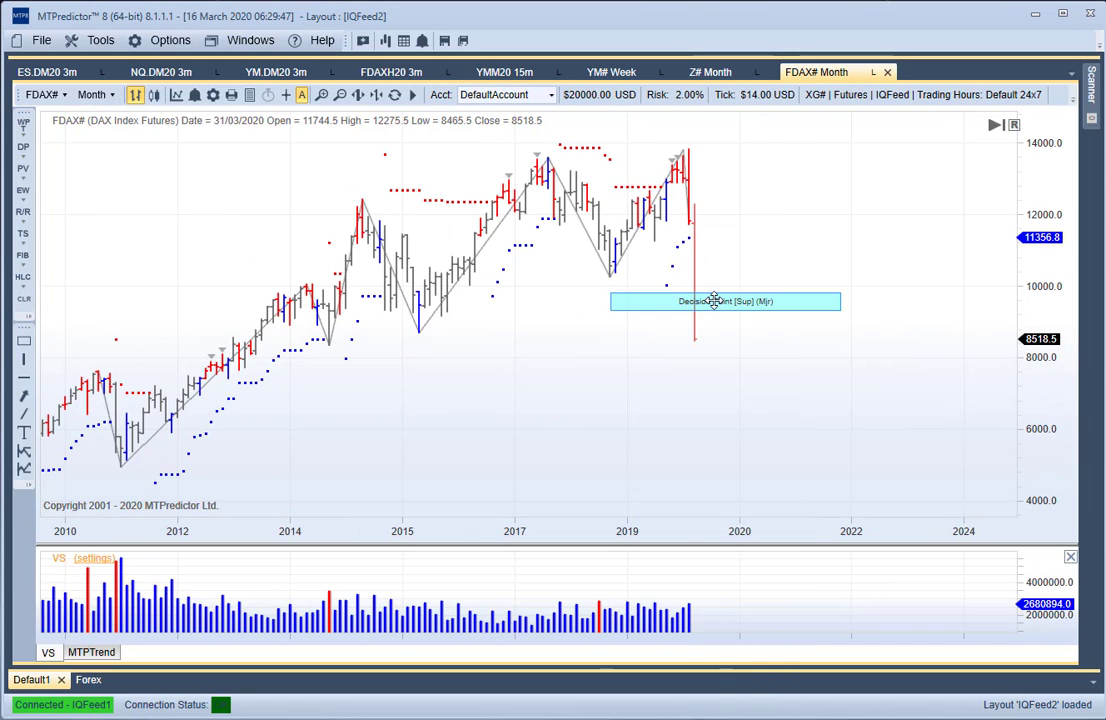
- Add an intermediate Decision Point support zone near 7700 and shift it right
{"action": "right_click", "coordinate": [420, 338]}
{"action": "left_click", "coordinate": [439, 420]}
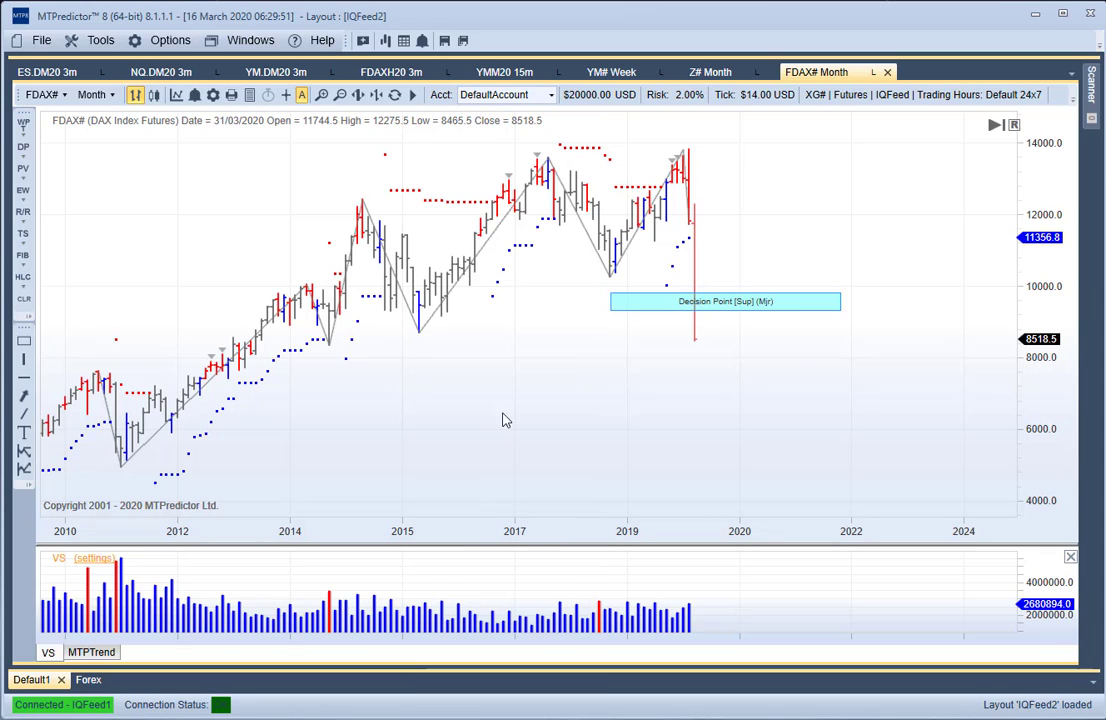
{"action": "left_click_drag", "start_coordinate": [693, 367], "coordinate": [755, 367]}
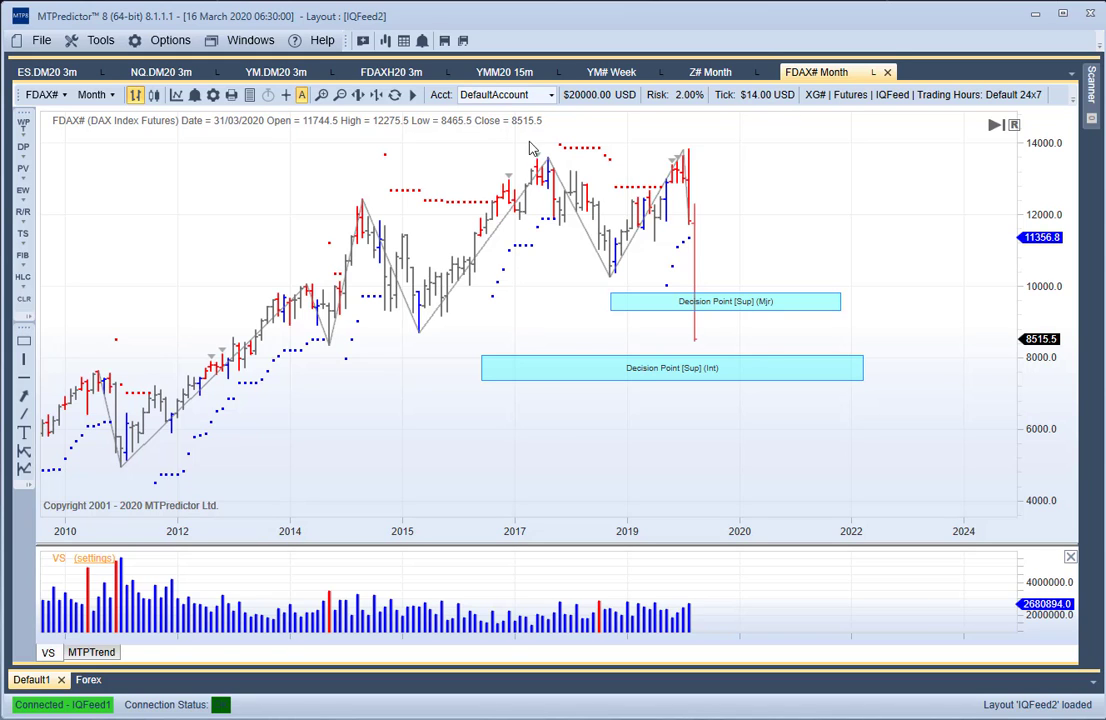
- Open the YMM20 15-minute chart and bar-replay it back to 13/03/2020 around 09:45
{"action": "left_click", "coordinate": [509, 80]}
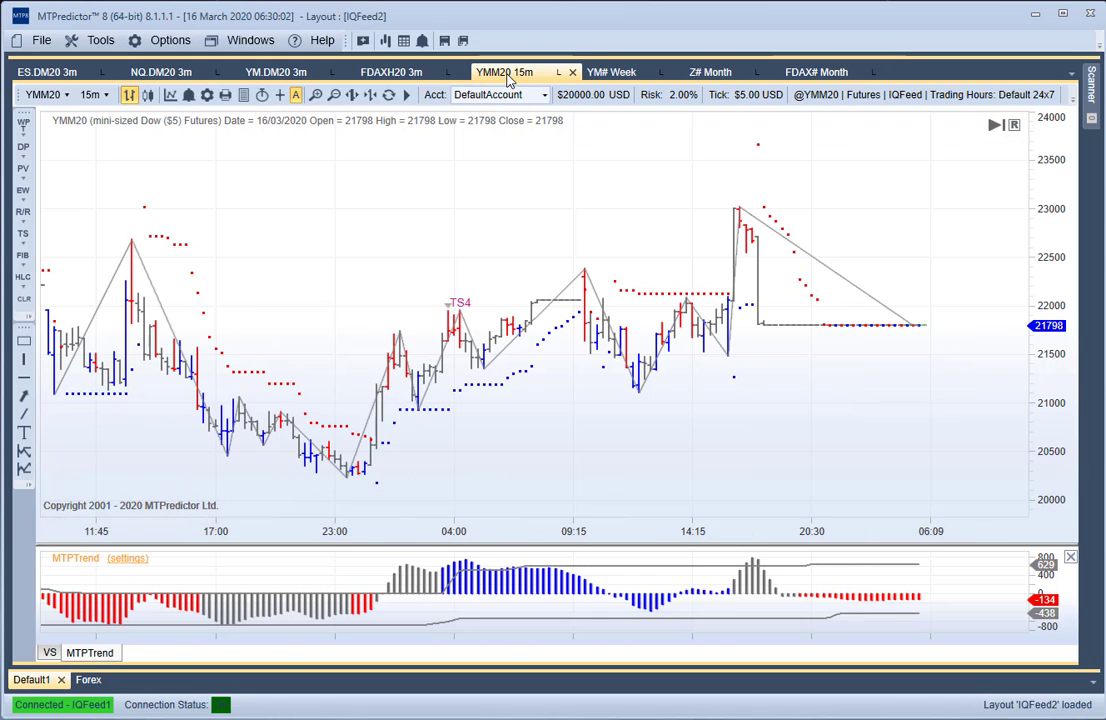
{"action": "scroll", "coordinate": [474, 255], "scroll_direction": "up", "scroll_amount": 1}
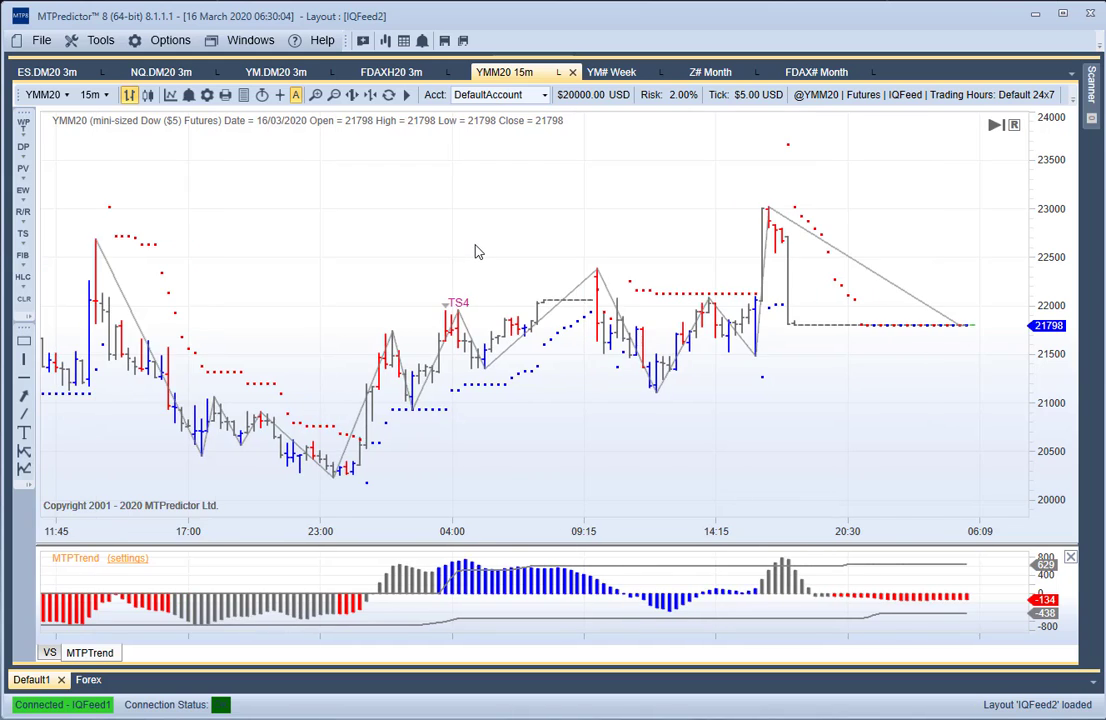
{"action": "scroll", "coordinate": [475, 252], "scroll_direction": "down", "scroll_amount": 1}
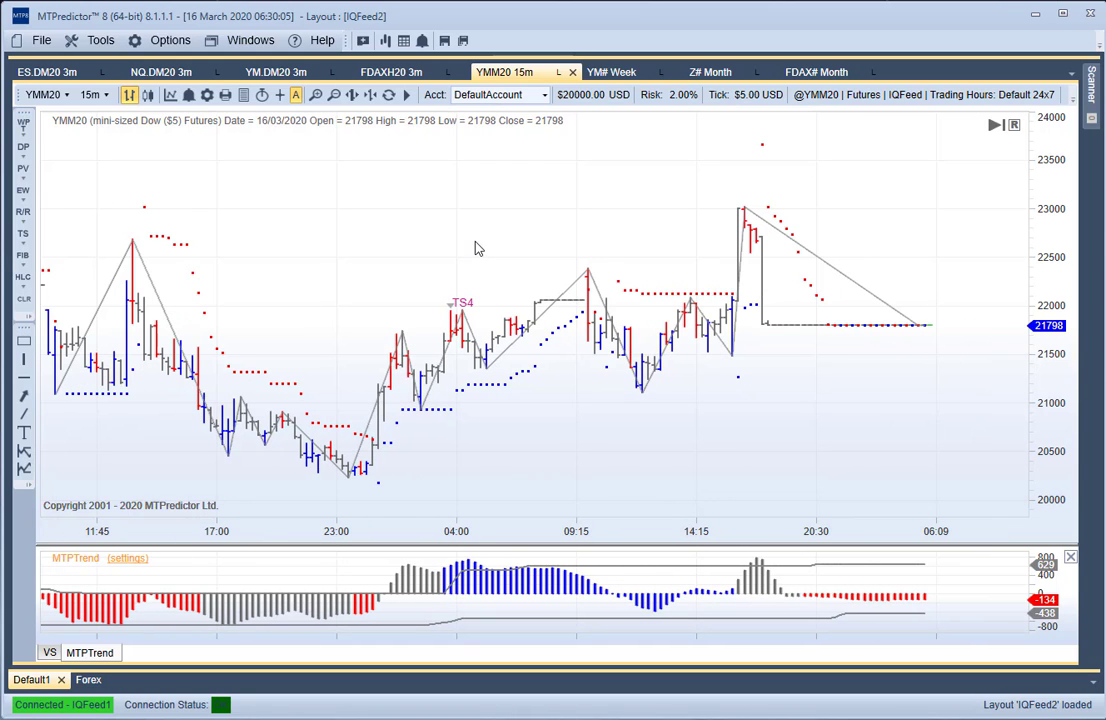
{"action": "left_click", "coordinate": [351, 94]}
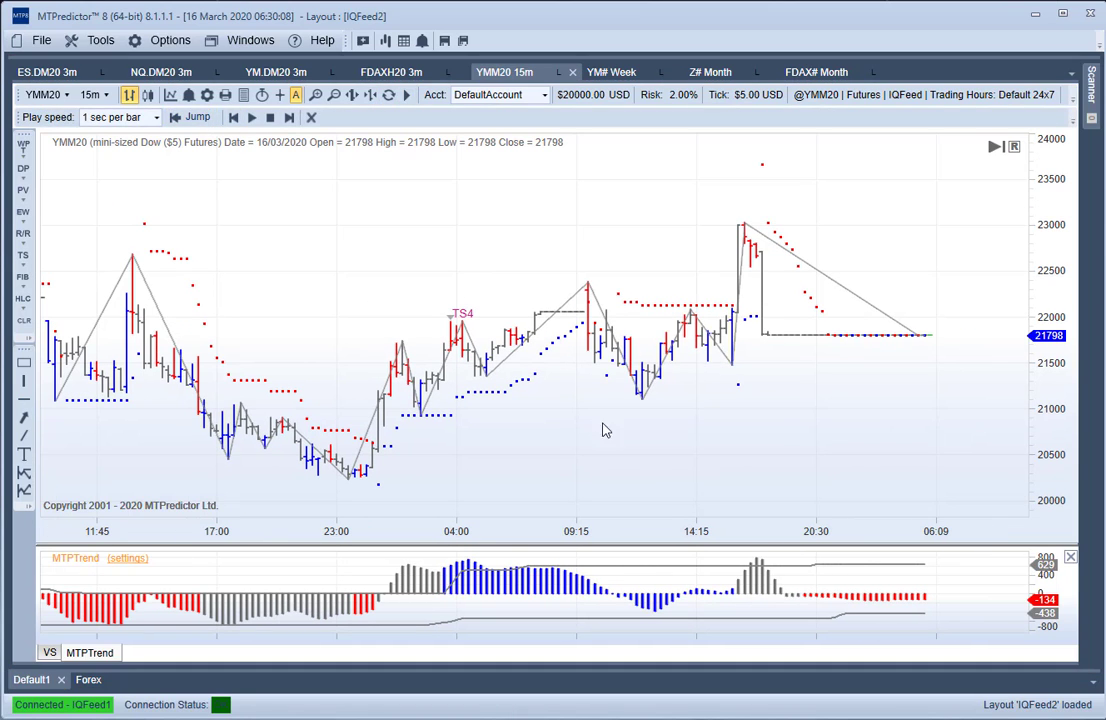
{"action": "left_click", "coordinate": [613, 352]}
{"action": "scroll", "coordinate": [625, 390], "scroll_direction": "up", "scroll_amount": 3}
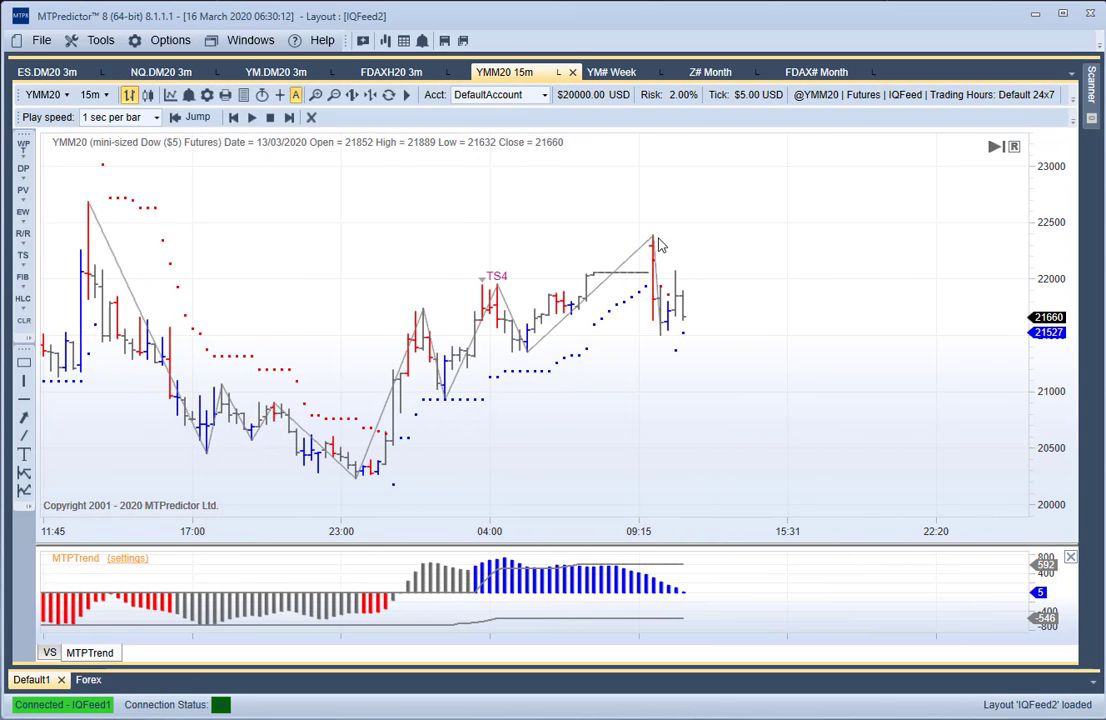
- Add an intermediate Decision Point support zone near 21150, then advance the replay six bars to the 21733 close
{"action": "right_click", "coordinate": [529, 345]}
{"action": "left_click", "coordinate": [570, 430]}
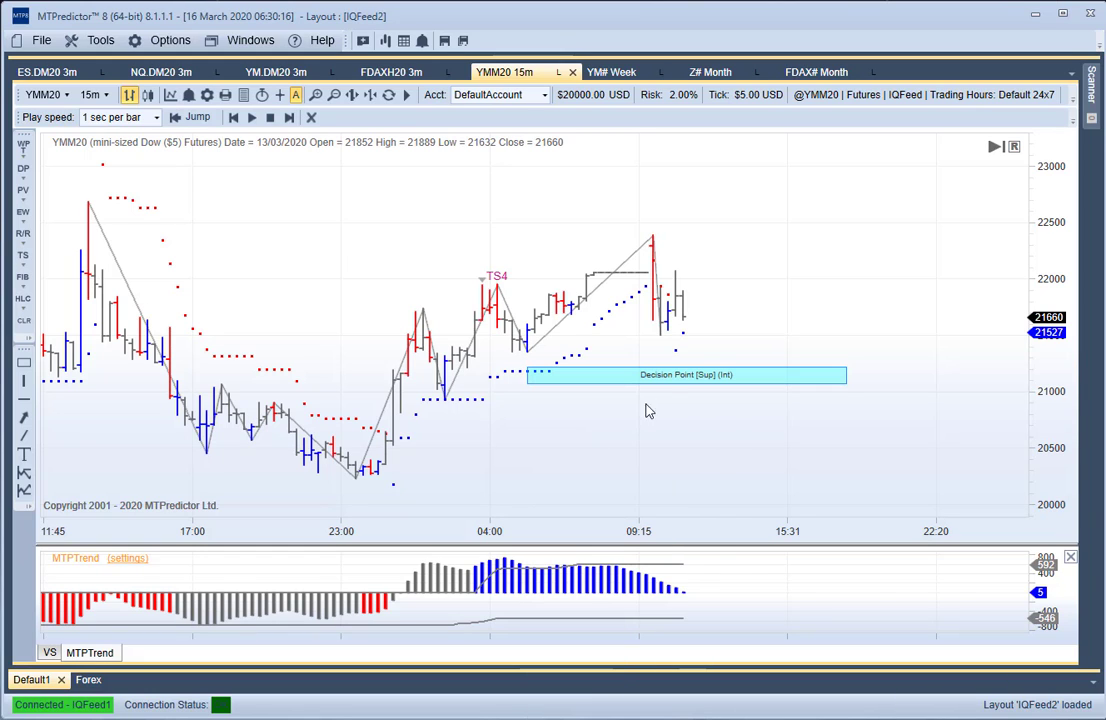
{"action": "left_click", "coordinate": [290, 117]}
{"action": "left_click", "coordinate": [290, 117]}
{"action": "left_click", "coordinate": [290, 117]}
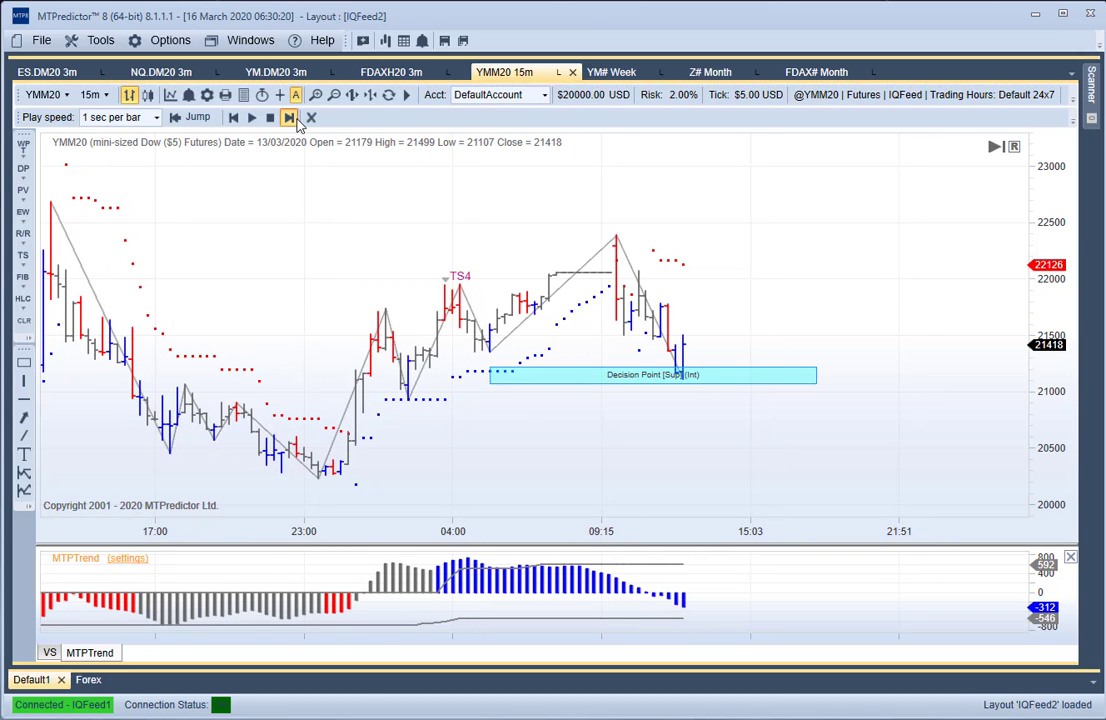
{"action": "left_click", "coordinate": [291, 117]}
{"action": "left_click", "coordinate": [291, 117]}
{"action": "left_click", "coordinate": [291, 117]}
{"action": "scroll", "coordinate": [341, 205], "scroll_direction": "down", "scroll_amount": 2}
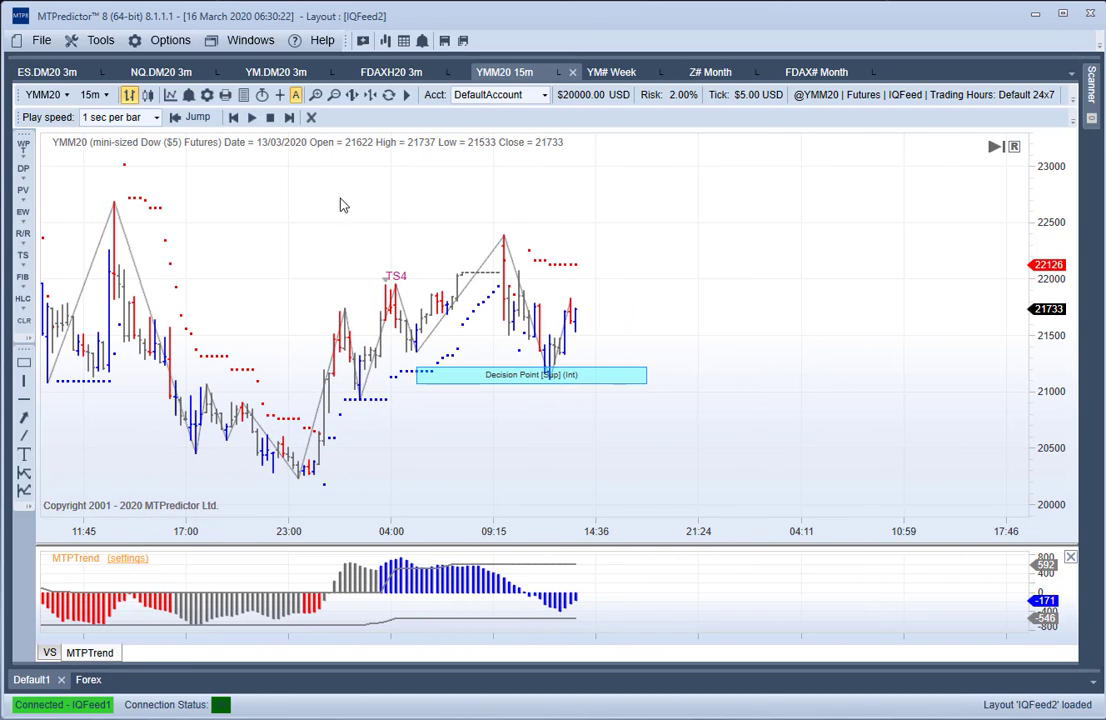
{"action": "left_click_drag", "start_coordinate": [341, 205], "coordinate": [500, 238]}
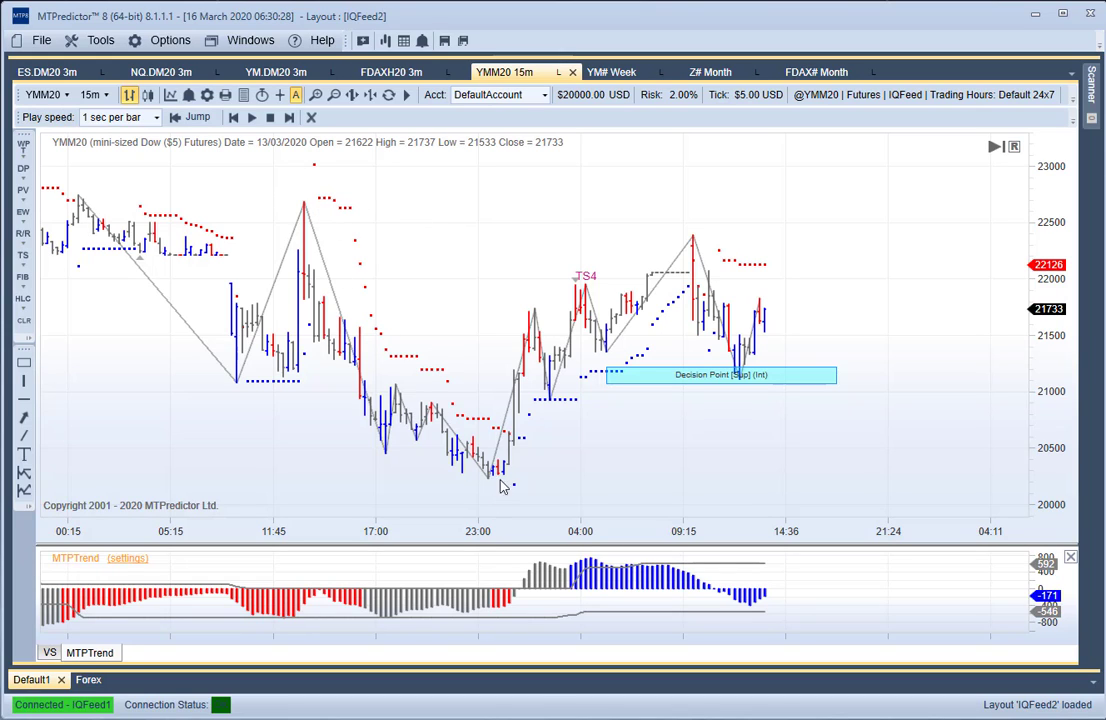
- Add a major Decision Point resistance zone near 23000 and exit bar replay to current data
{"action": "right_click", "coordinate": [308, 224]}
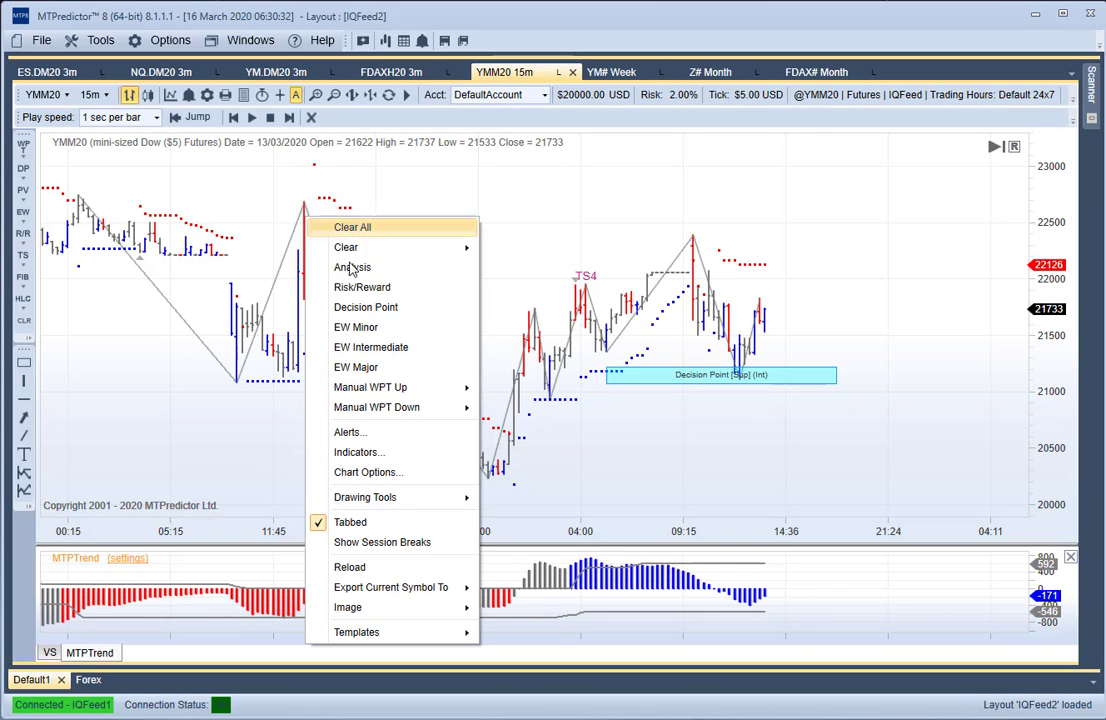
{"action": "left_click", "coordinate": [350, 306]}
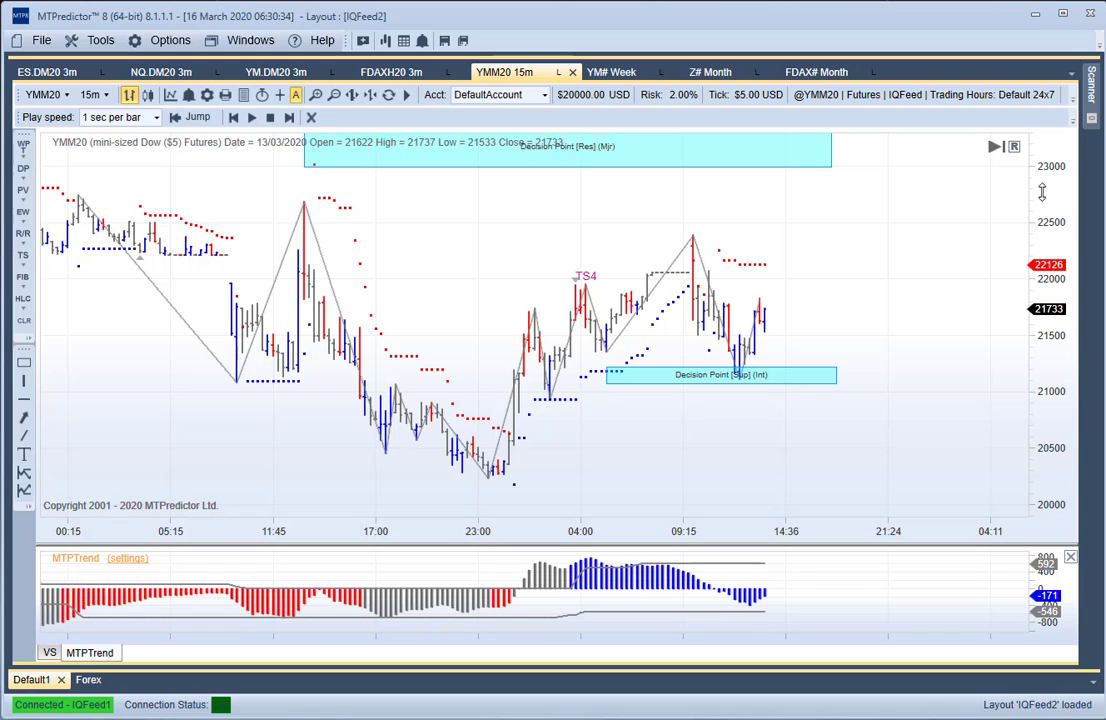
{"action": "scroll", "coordinate": [840, 229], "scroll_direction": "down", "scroll_amount": 3}
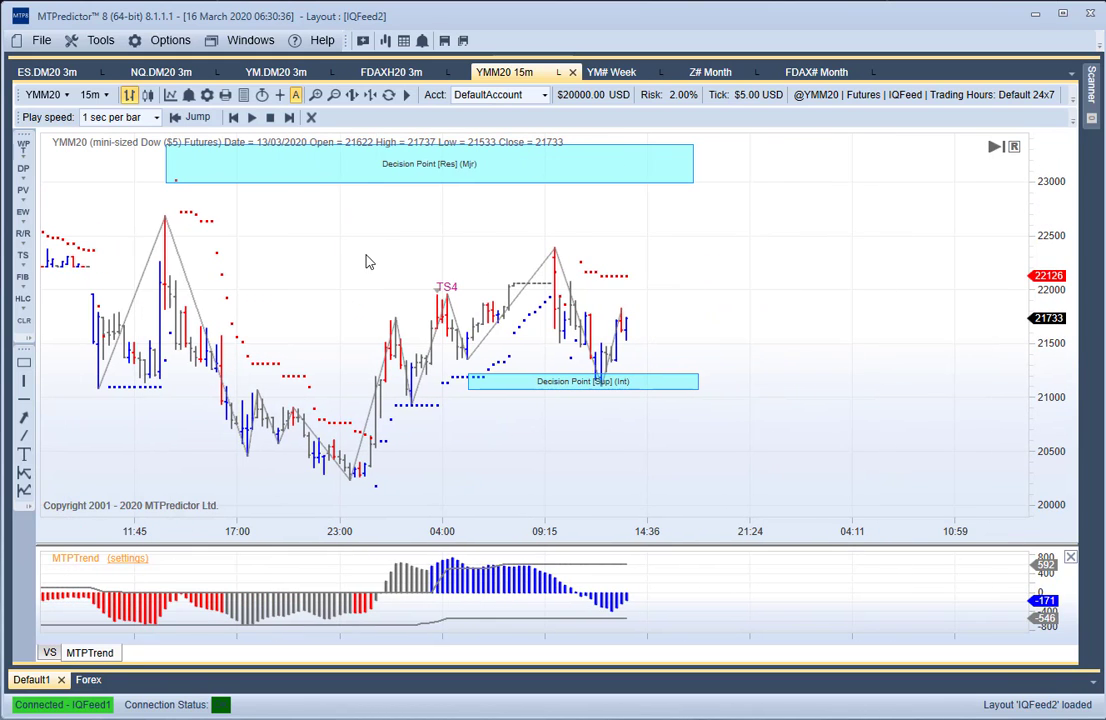
{"action": "left_click", "coordinate": [311, 118]}
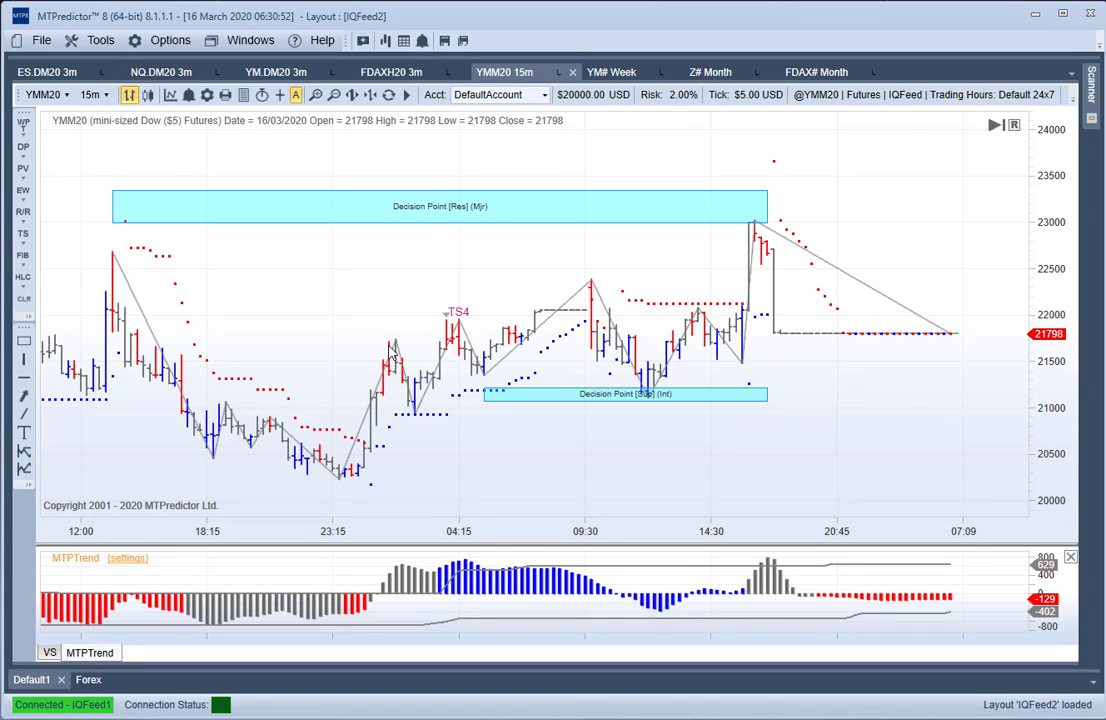
- Return to the YM# weekly chart, now closing at 21798 above its major support zone
{"action": "scroll", "coordinate": [390, 350], "scroll_direction": "down", "scroll_amount": 1}
{"action": "scroll", "coordinate": [390, 355], "scroll_direction": "up", "scroll_amount": 1}
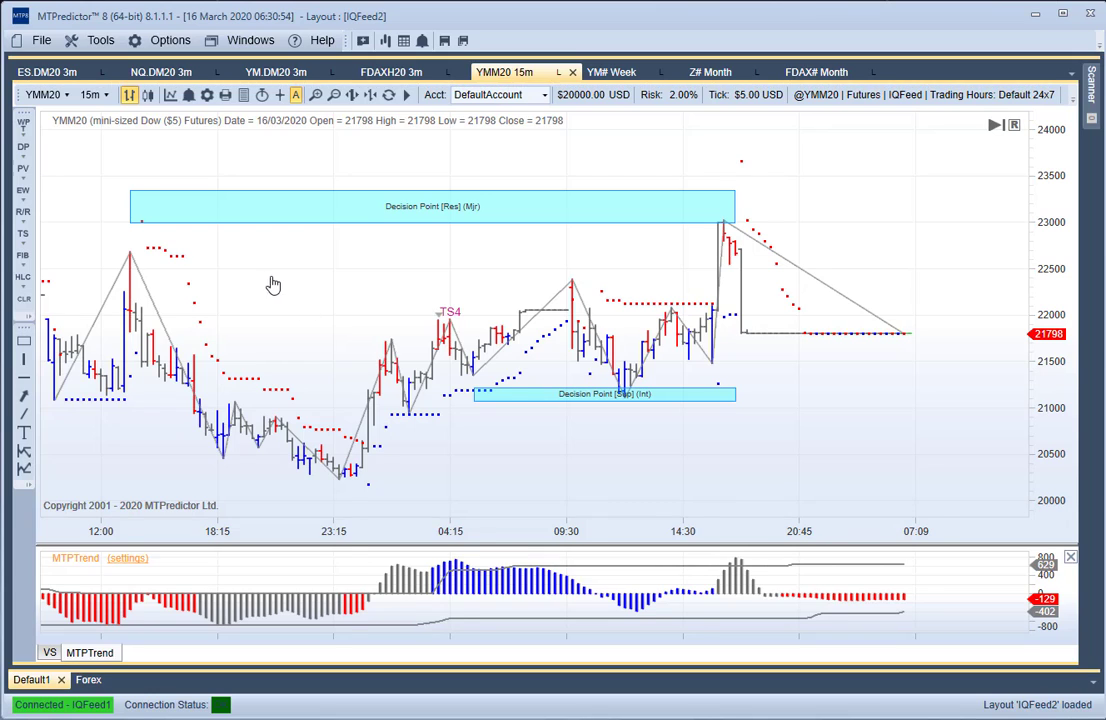
{"action": "left_click_drag", "start_coordinate": [272, 284], "coordinate": [287, 276]}
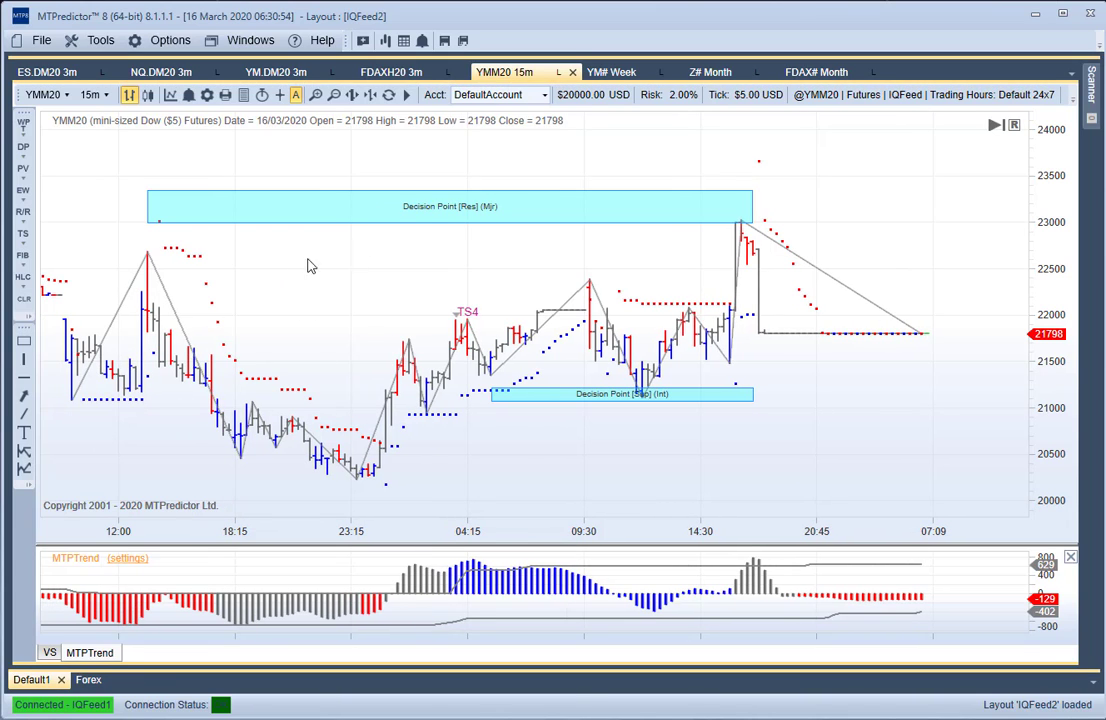
{"action": "left_click", "coordinate": [601, 77]}
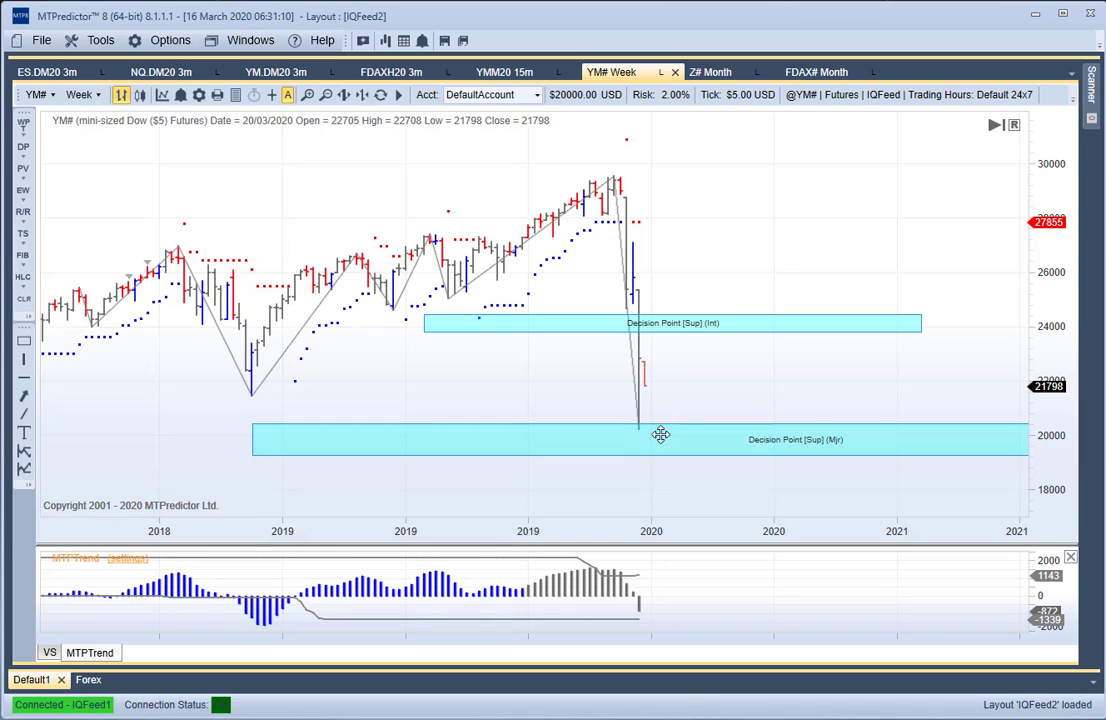
{"action": "scroll", "coordinate": [662, 440], "scroll_direction": "down", "scroll_amount": 2}
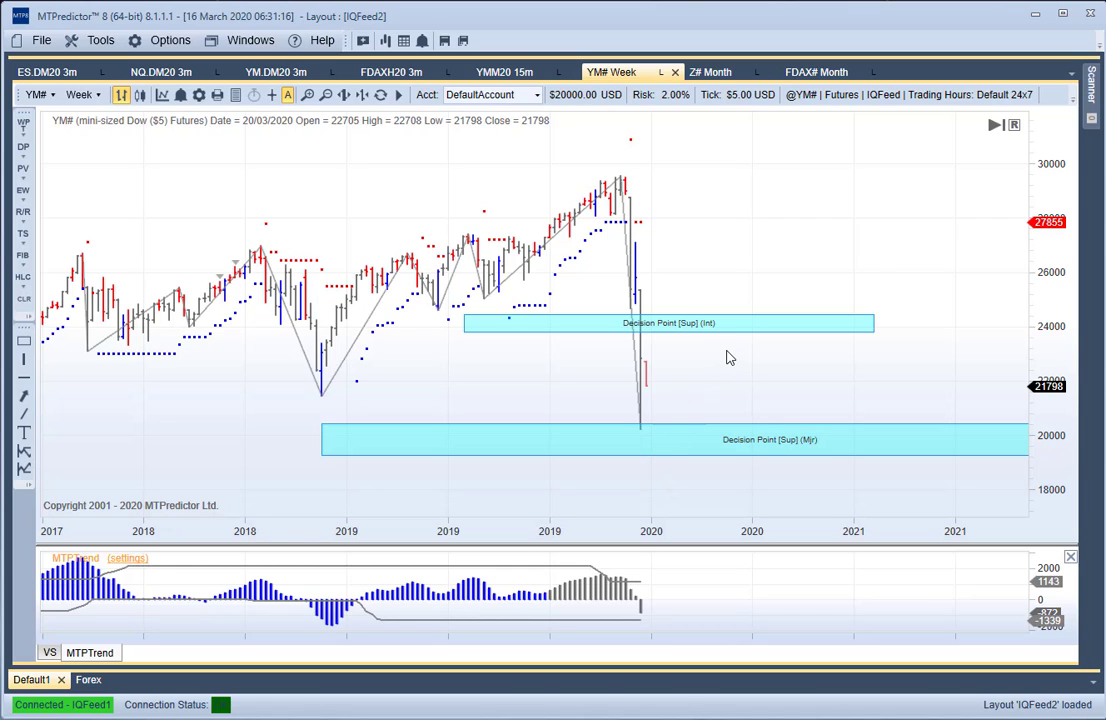
{"action": "scroll", "coordinate": [729, 358], "scroll_direction": "up", "scroll_amount": 2}
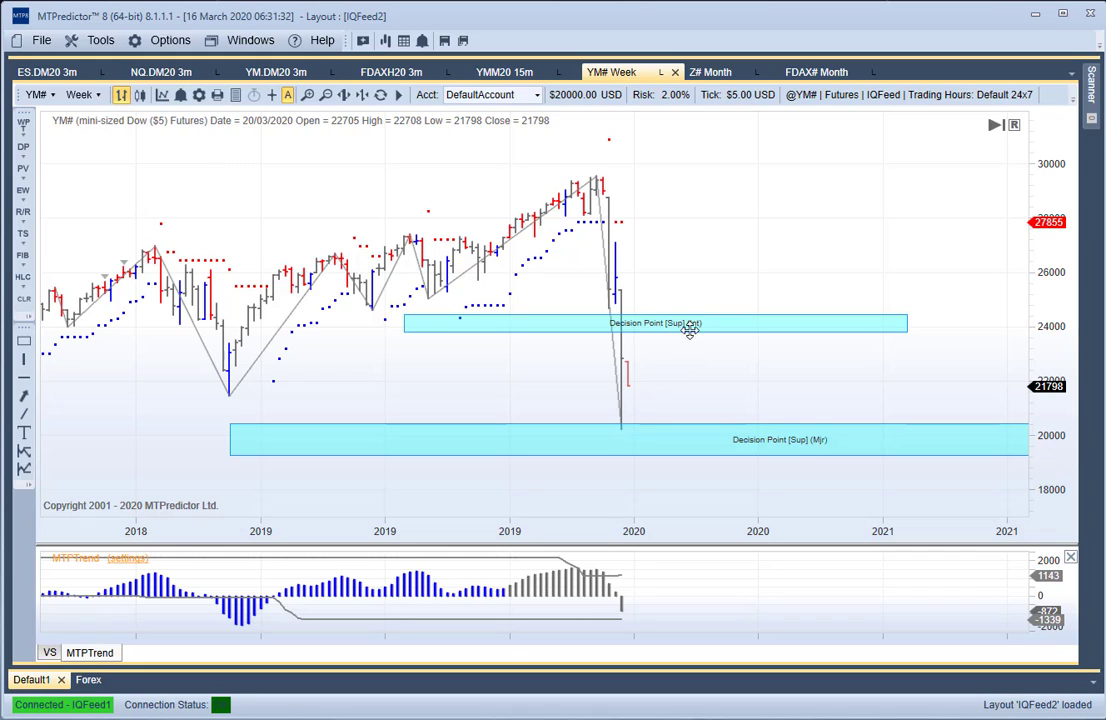
{"action": "scroll", "coordinate": [731, 291], "scroll_direction": "up", "scroll_amount": 2}
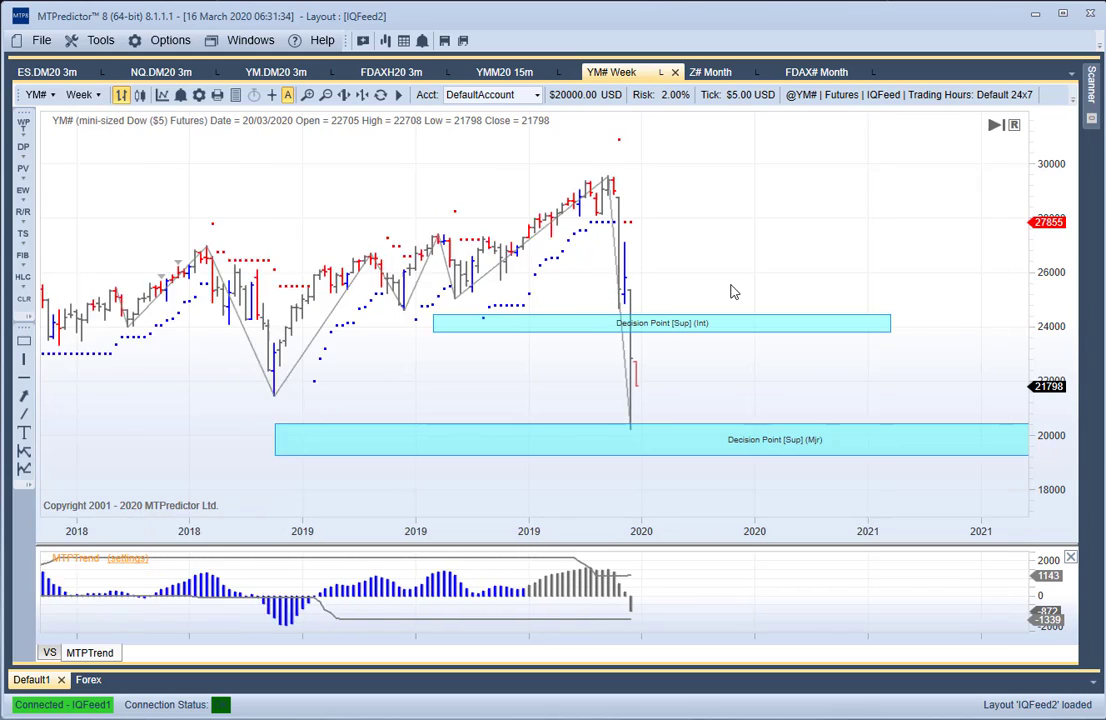
{"action": "scroll", "coordinate": [731, 291], "scroll_direction": "up", "scroll_amount": 2}
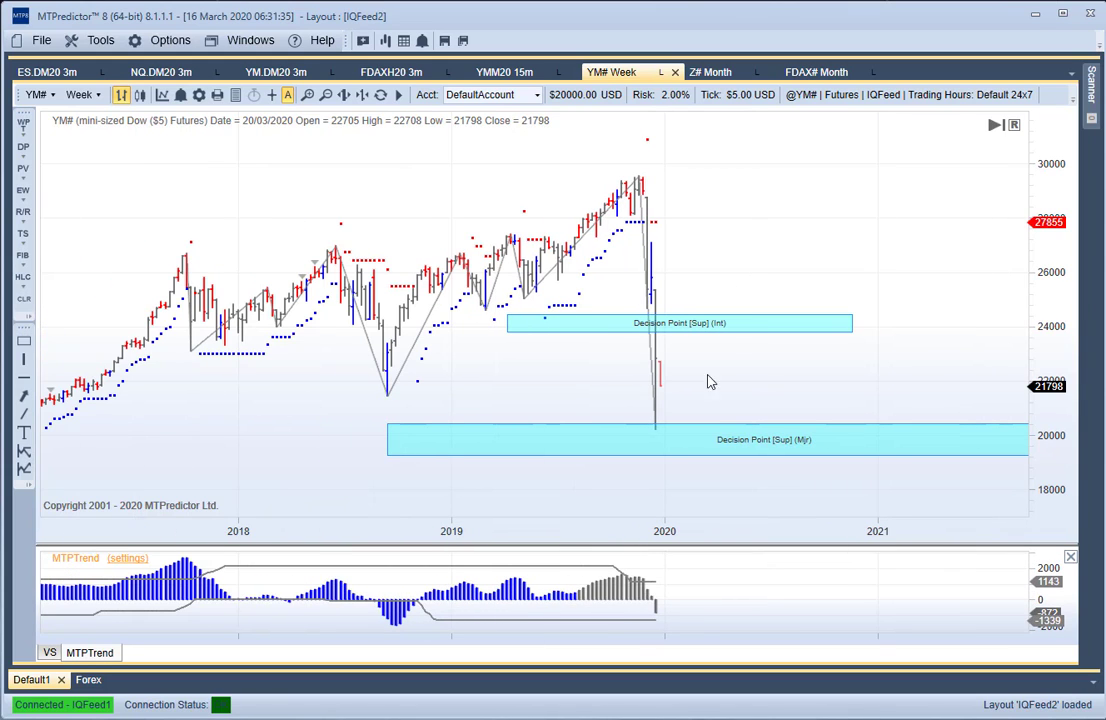
{"action": "left_click", "coordinate": [665, 438]}
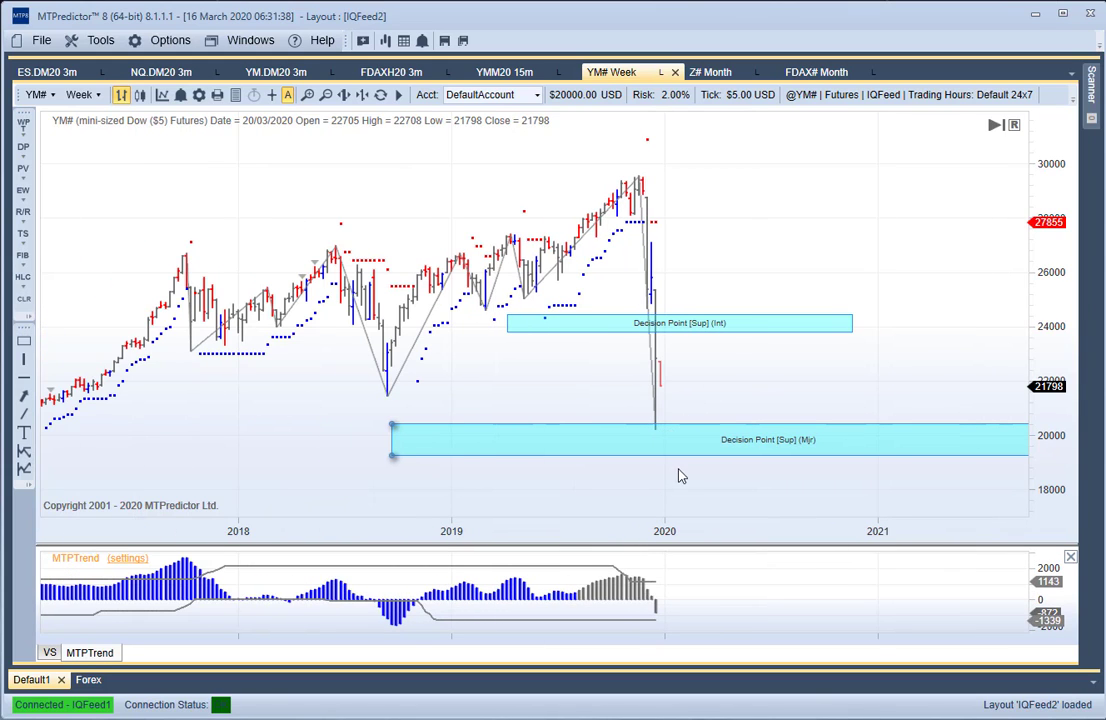
{"action": "left_click_drag", "start_coordinate": [679, 473], "coordinate": [687, 472]}
{"action": "left_click_drag", "start_coordinate": [1062, 480], "coordinate": [1062, 520]}
{"action": "scroll", "coordinate": [879, 432], "scroll_direction": "down", "scroll_amount": 3}
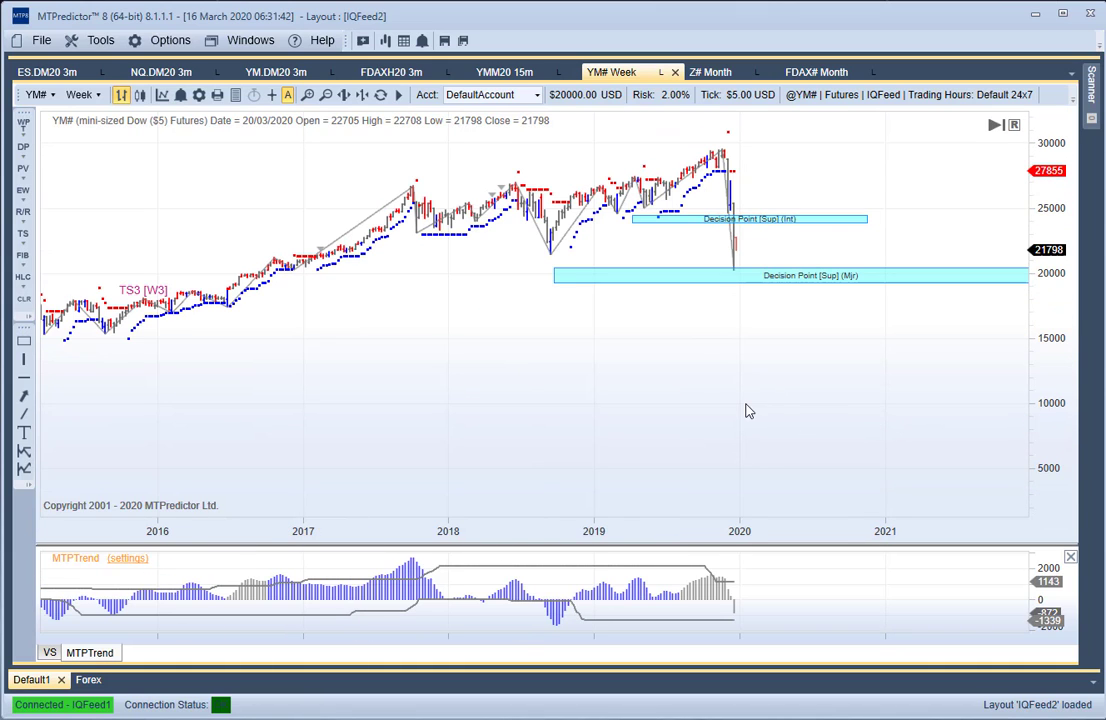
{"action": "scroll", "coordinate": [772, 408], "scroll_direction": "up", "scroll_amount": 2}
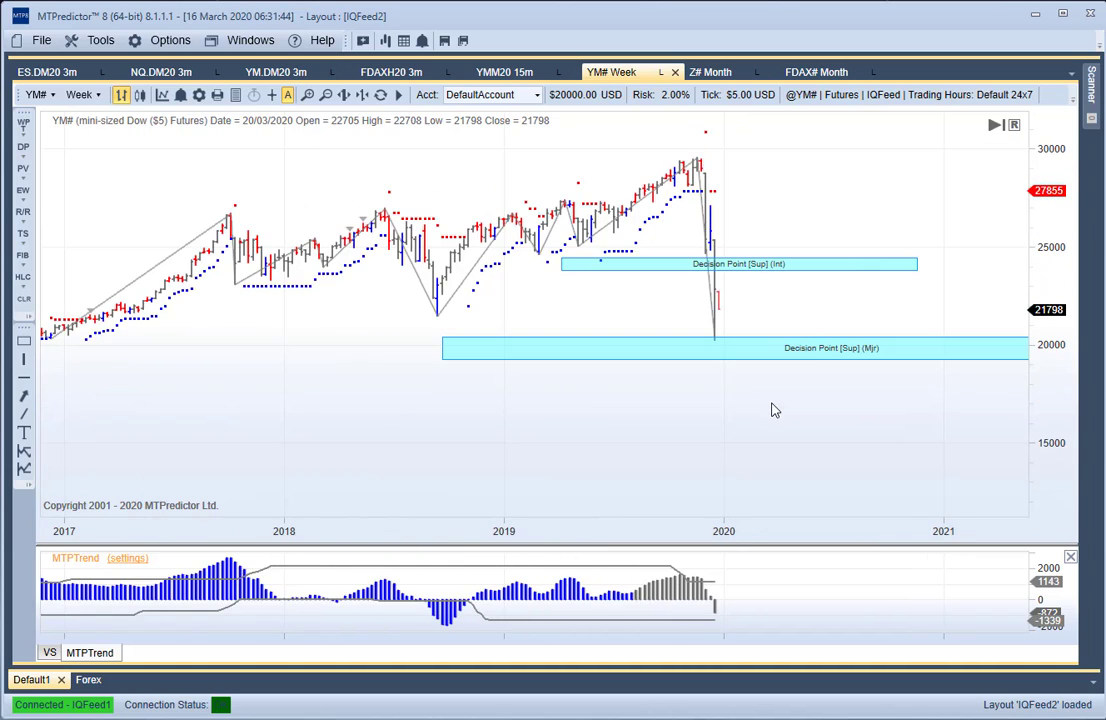
{"action": "scroll", "coordinate": [772, 408], "scroll_direction": "up", "scroll_amount": 1}
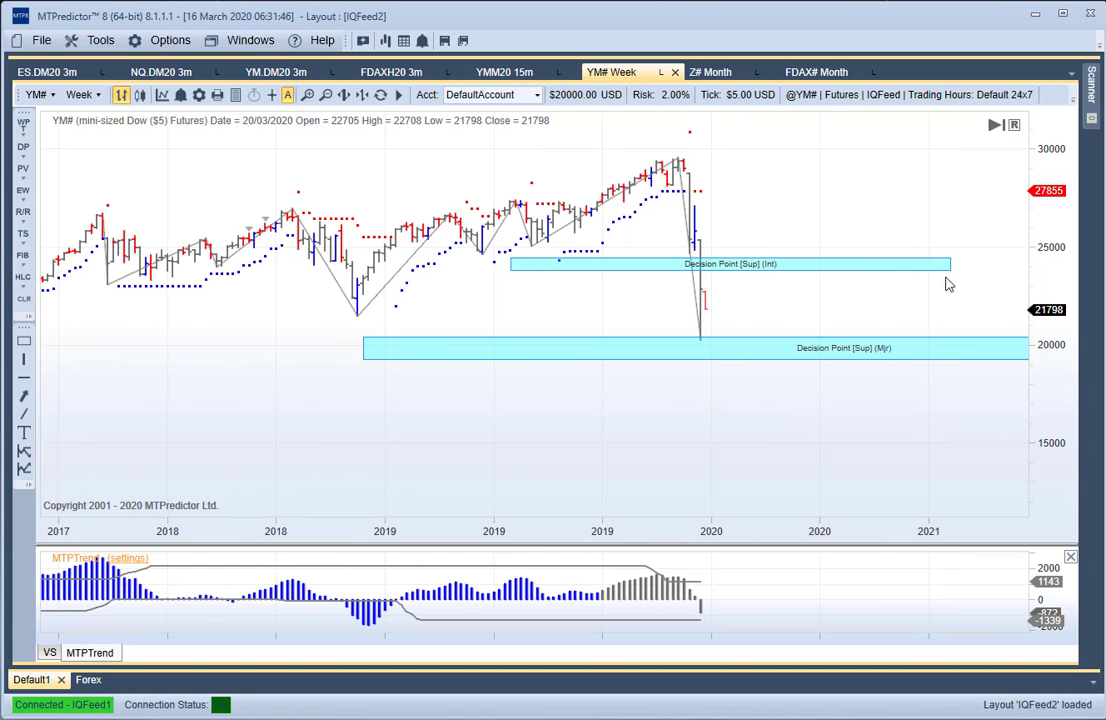
{"action": "left_click", "coordinate": [1012, 127]}
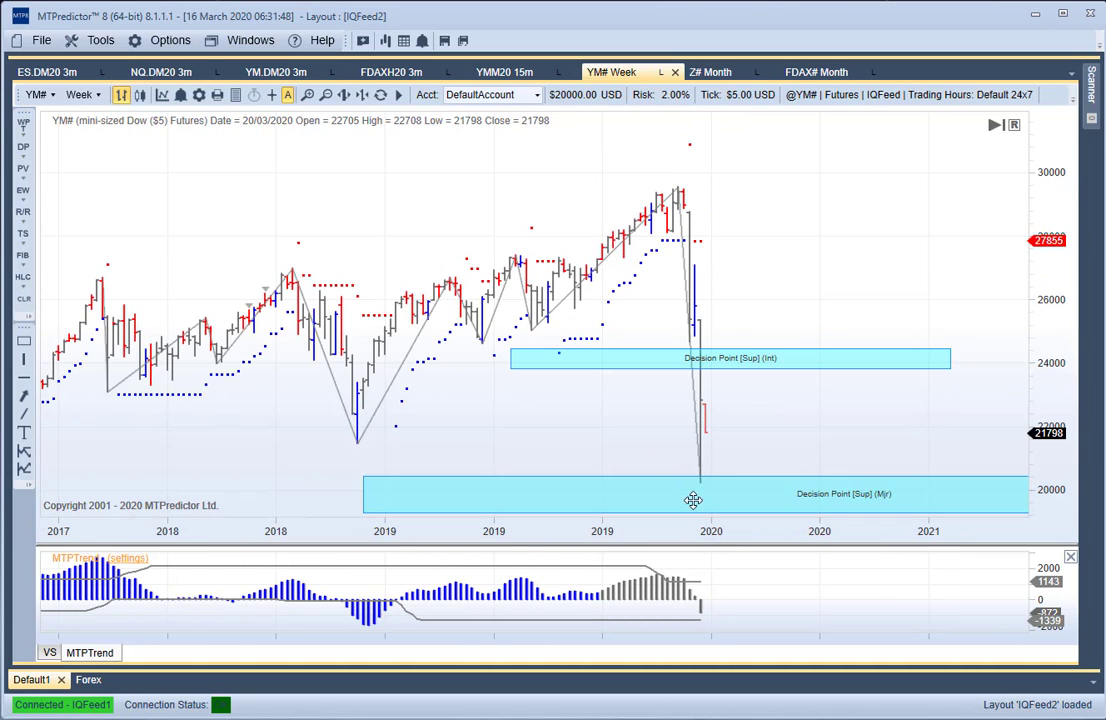